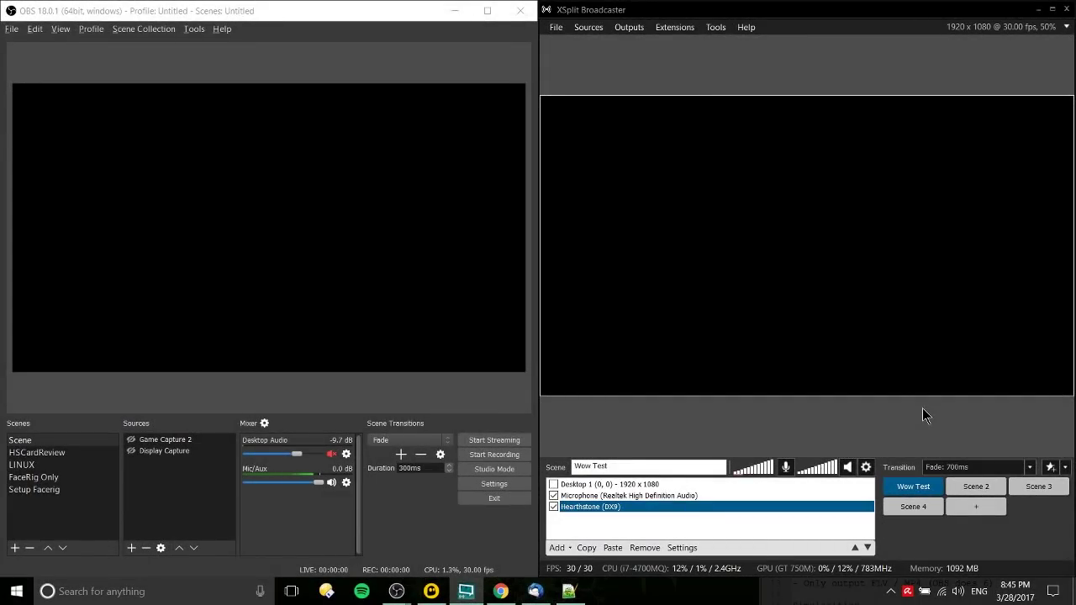
- Compare the two programs by glancing at OBS's tools list and XSplit's source types
click(922, 415)
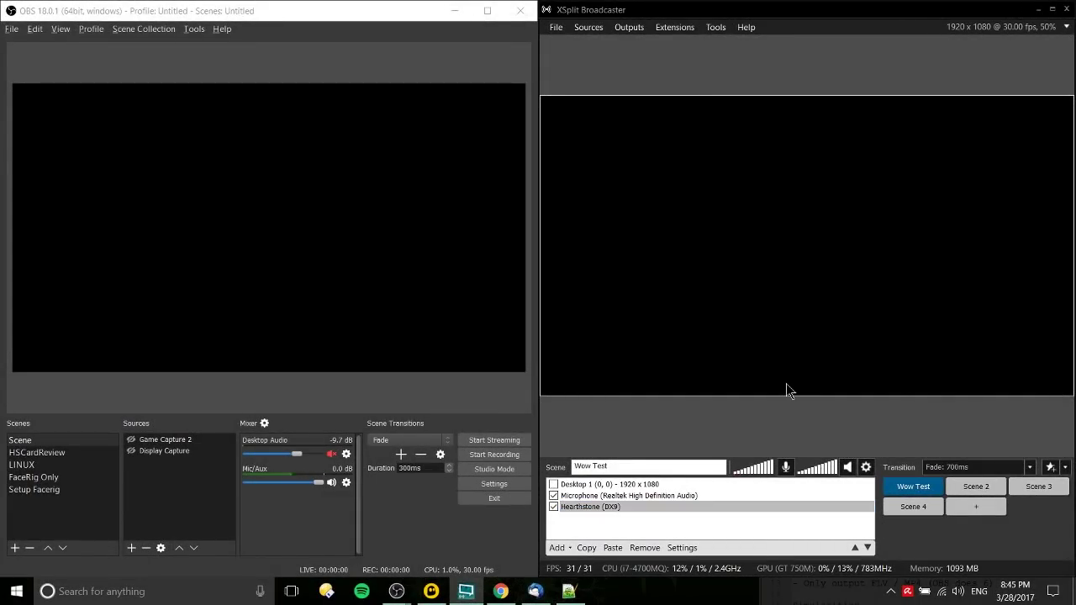
click(787, 388)
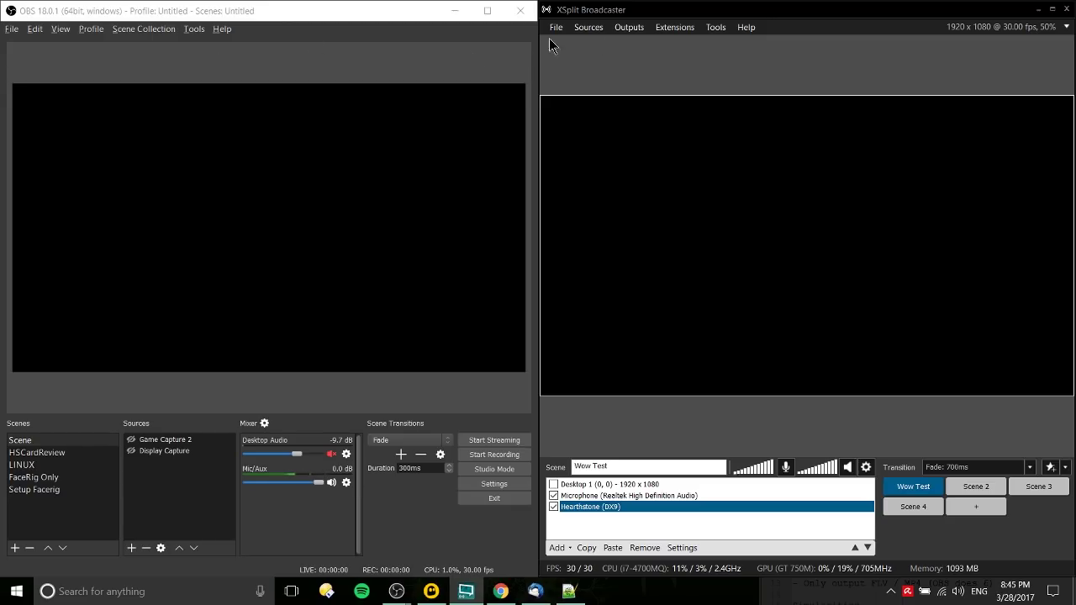
click(193, 30)
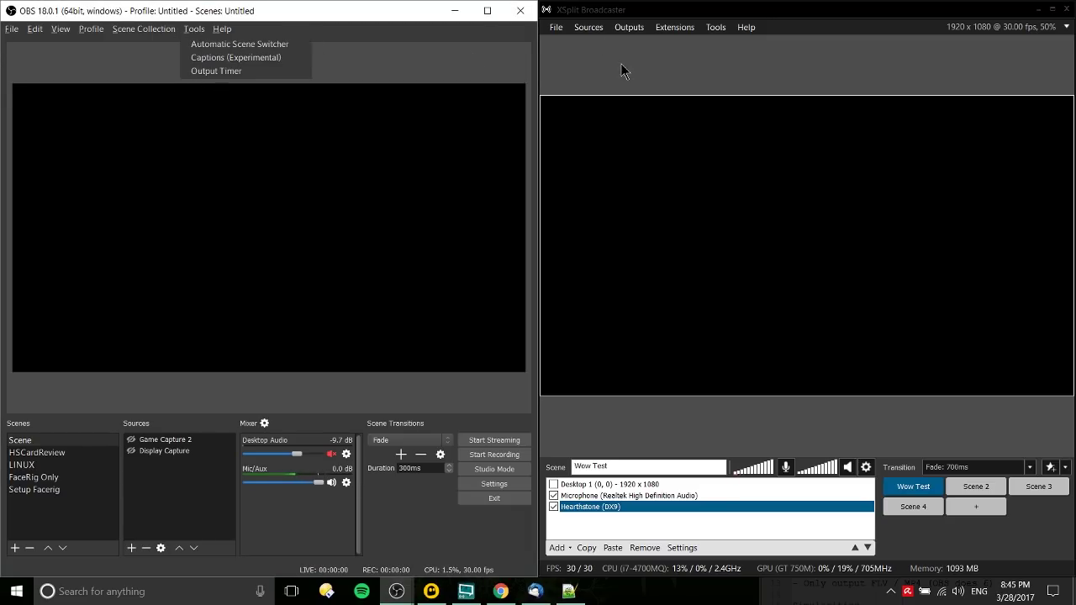
click(639, 63)
click(284, 317)
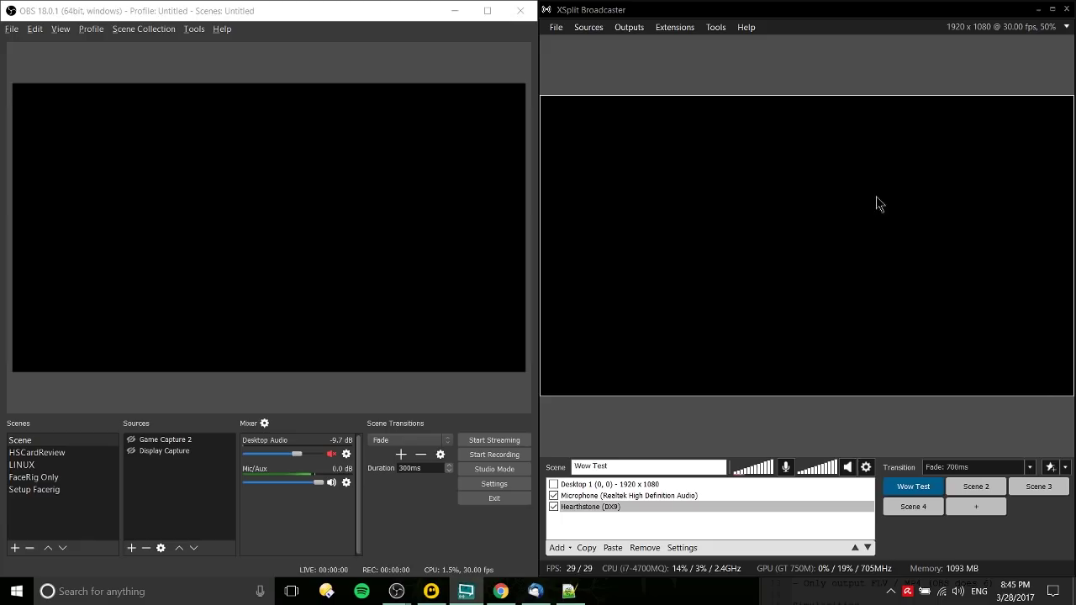
click(981, 159)
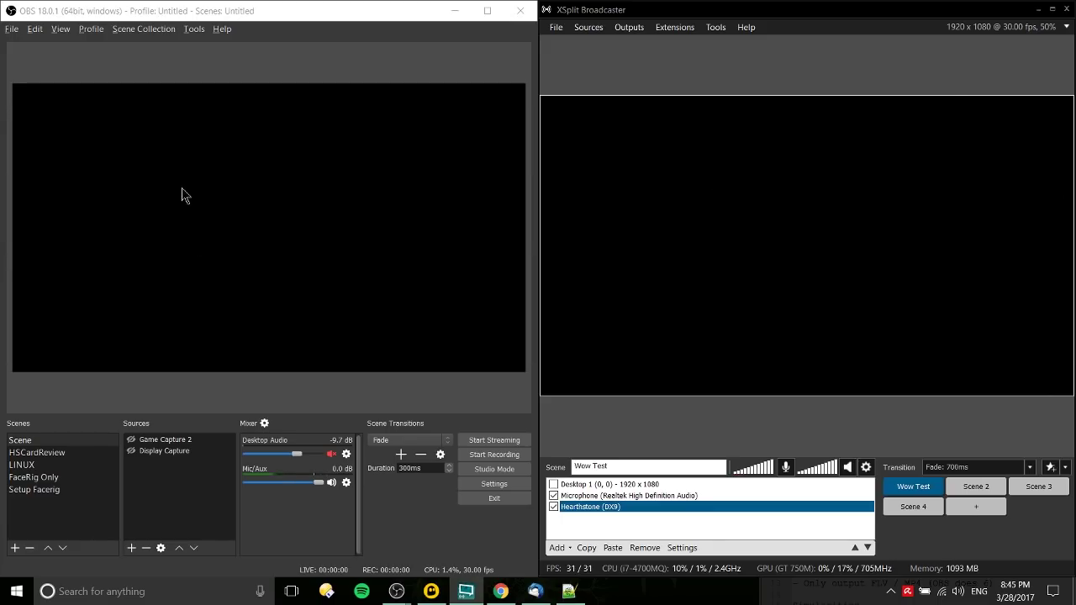
click(295, 204)
click(609, 377)
click(588, 26)
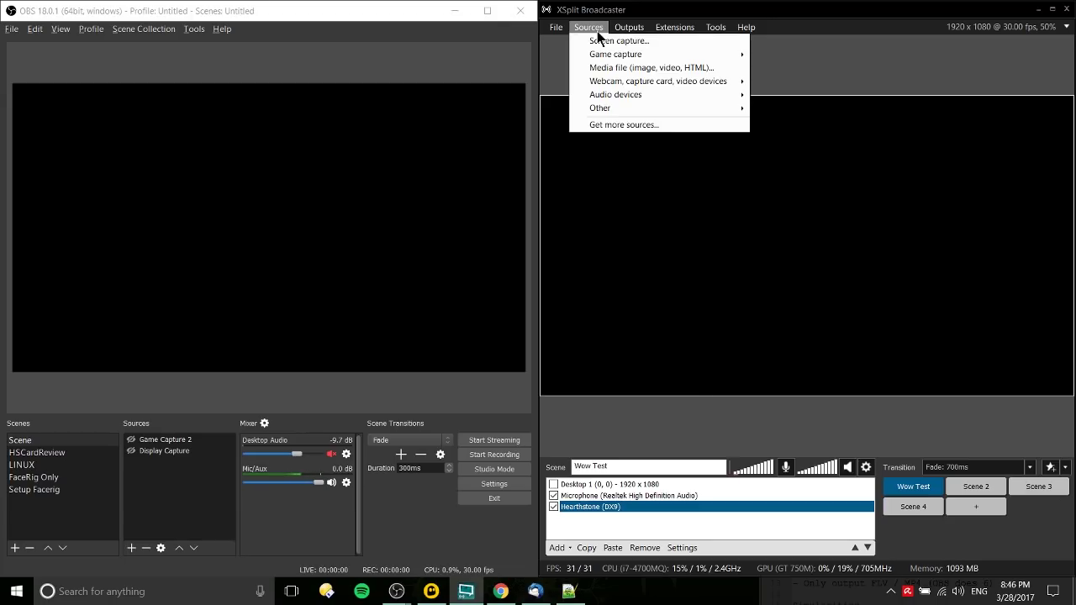
mouse_move(602, 54)
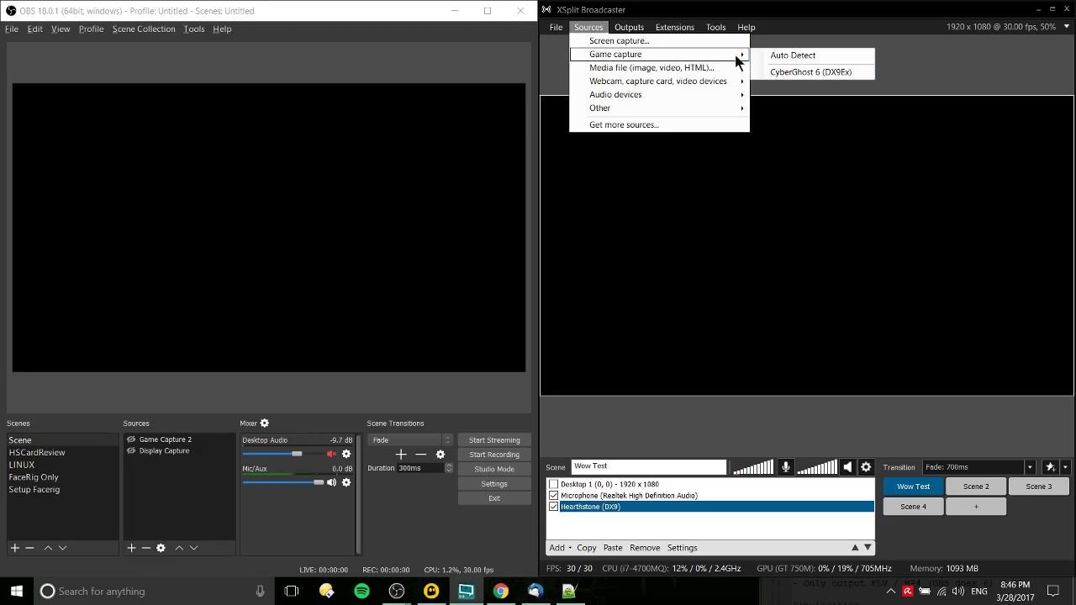
click(176, 489)
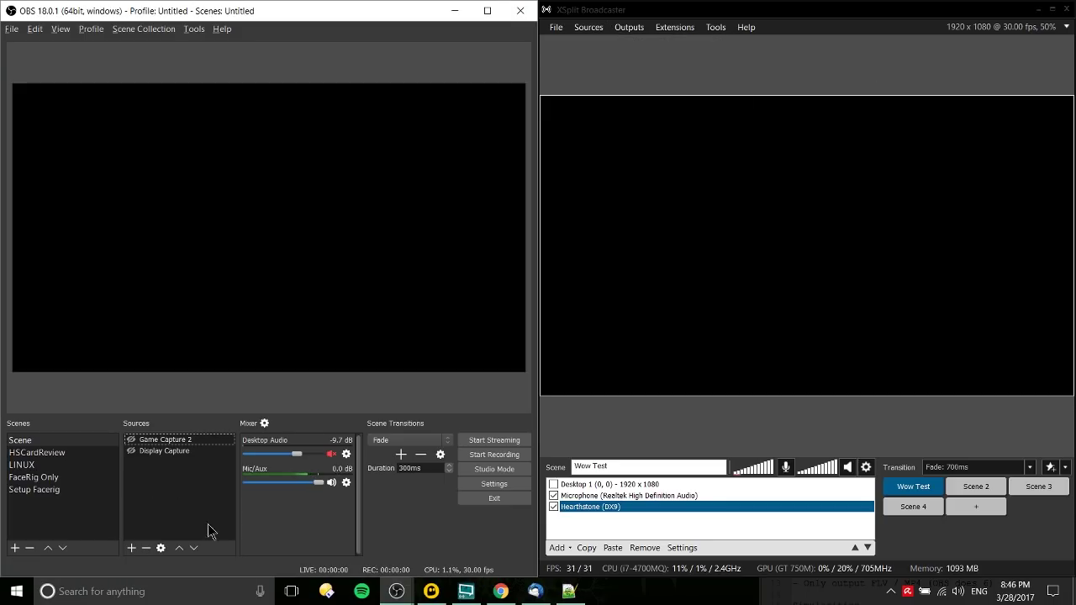
- Add a new Game Capture source to OBS's Sources list
right_click(174, 481)
mouse_move(193, 490)
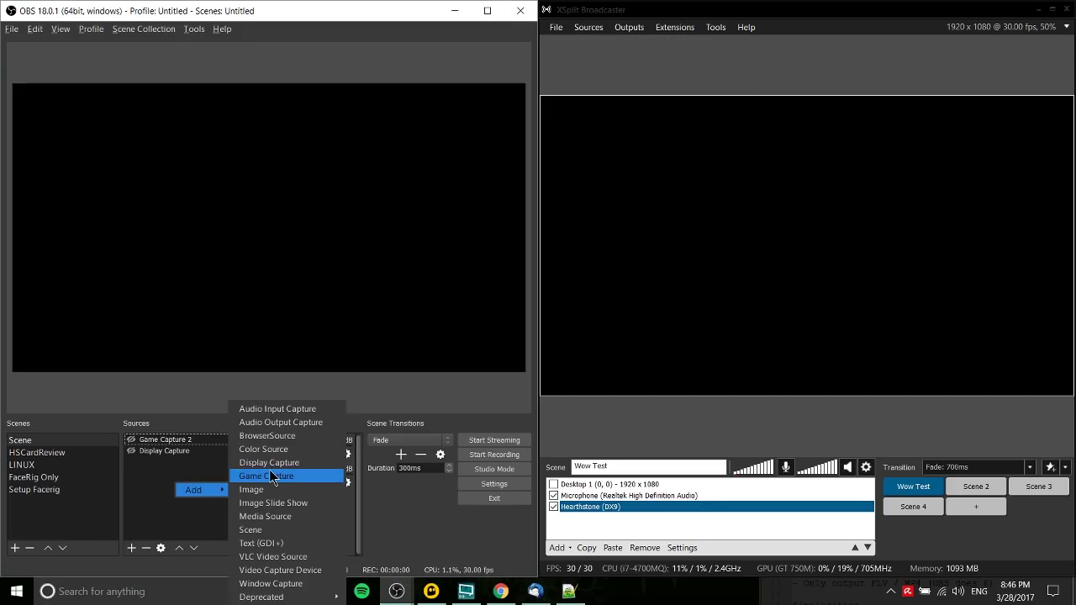
click(270, 476)
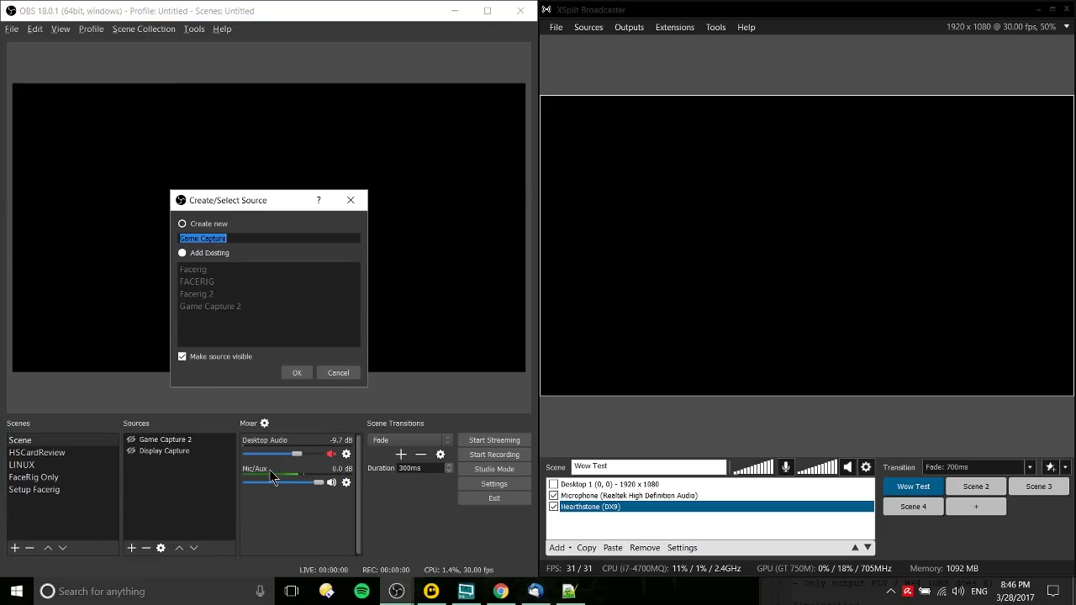
click(298, 372)
- Set the Game Capture mode to Capture specific window, then close its properties and confirm
drag(255, 80, 353, 74)
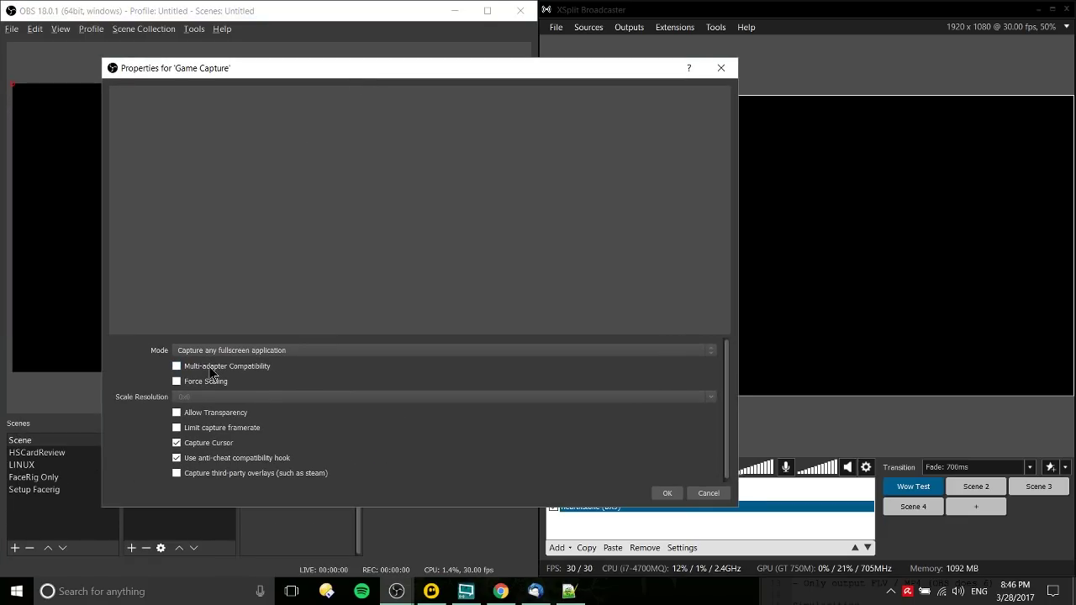
click(255, 349)
click(251, 368)
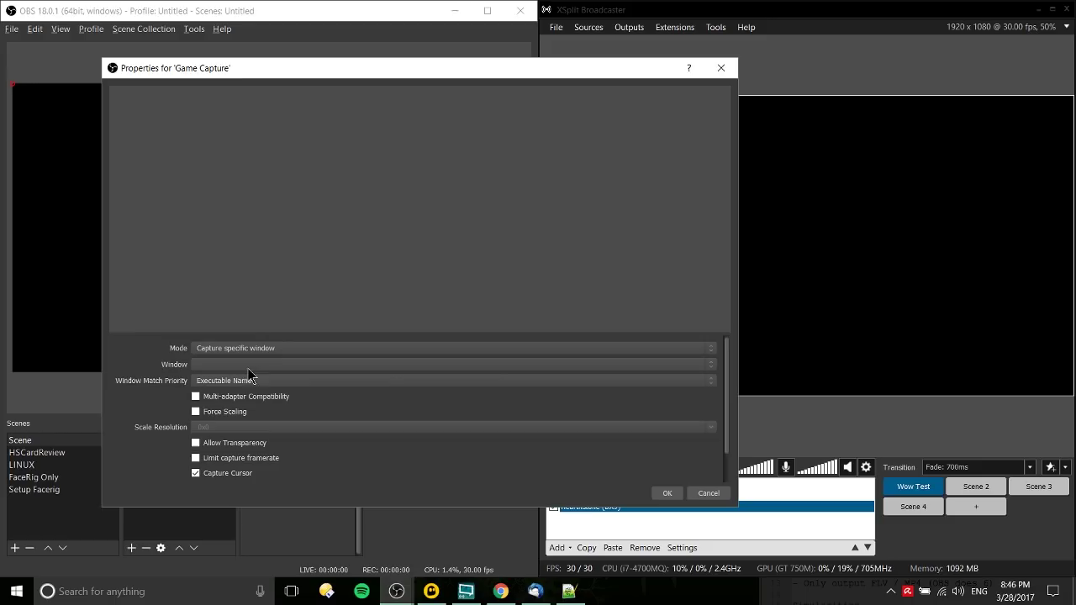
click(489, 365)
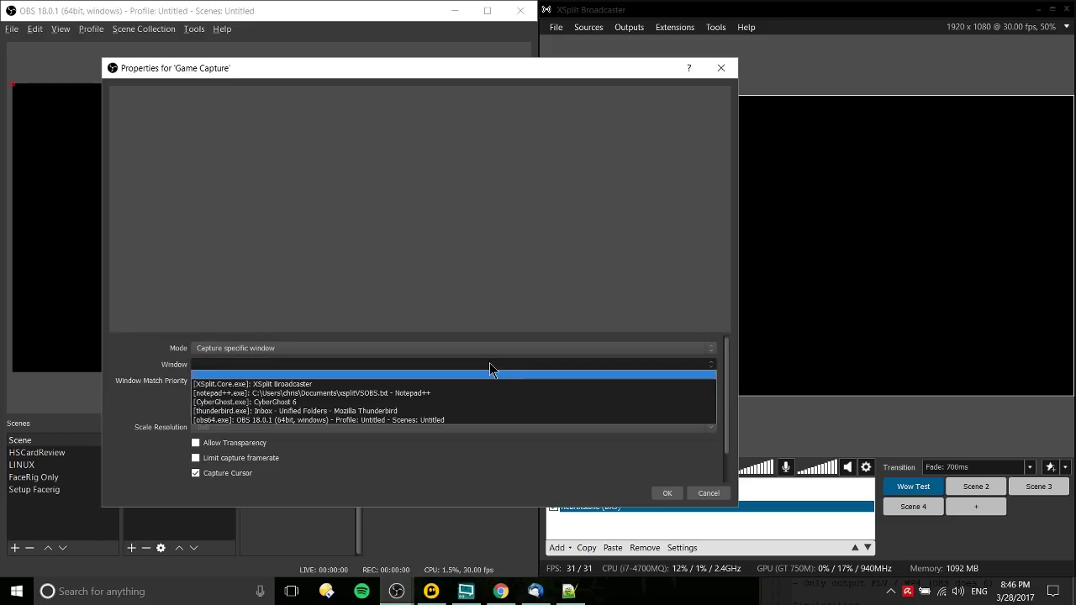
click(489, 366)
click(722, 67)
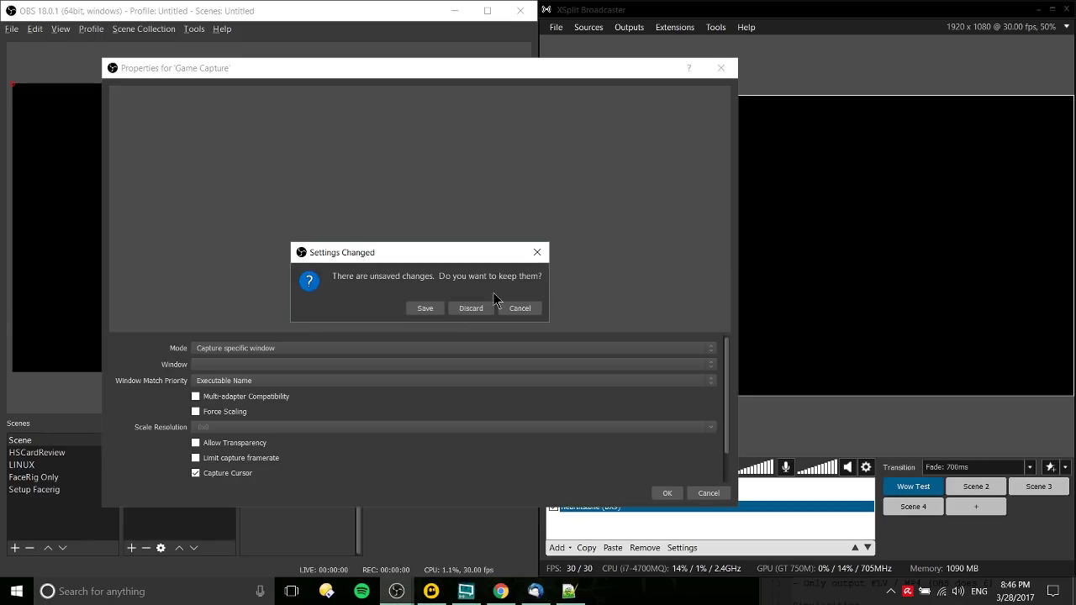
click(474, 310)
click(607, 27)
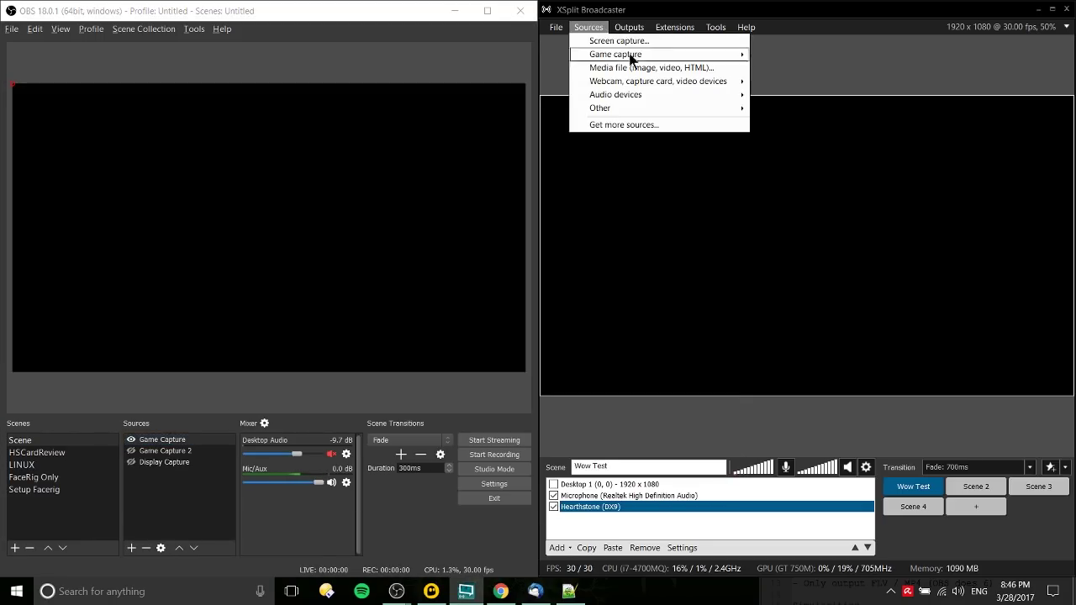
mouse_move(701, 54)
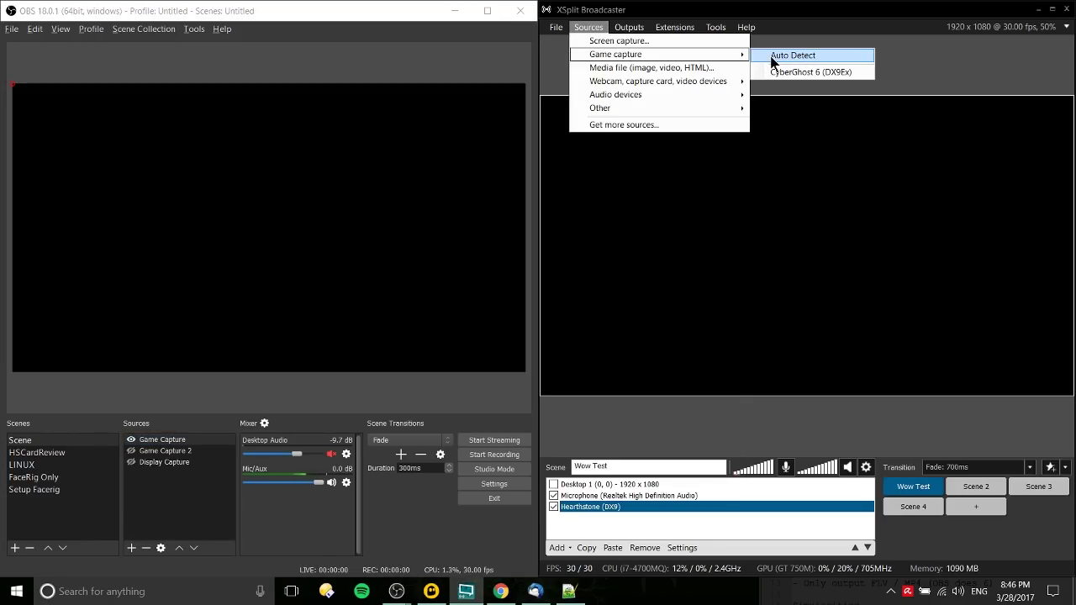
click(788, 430)
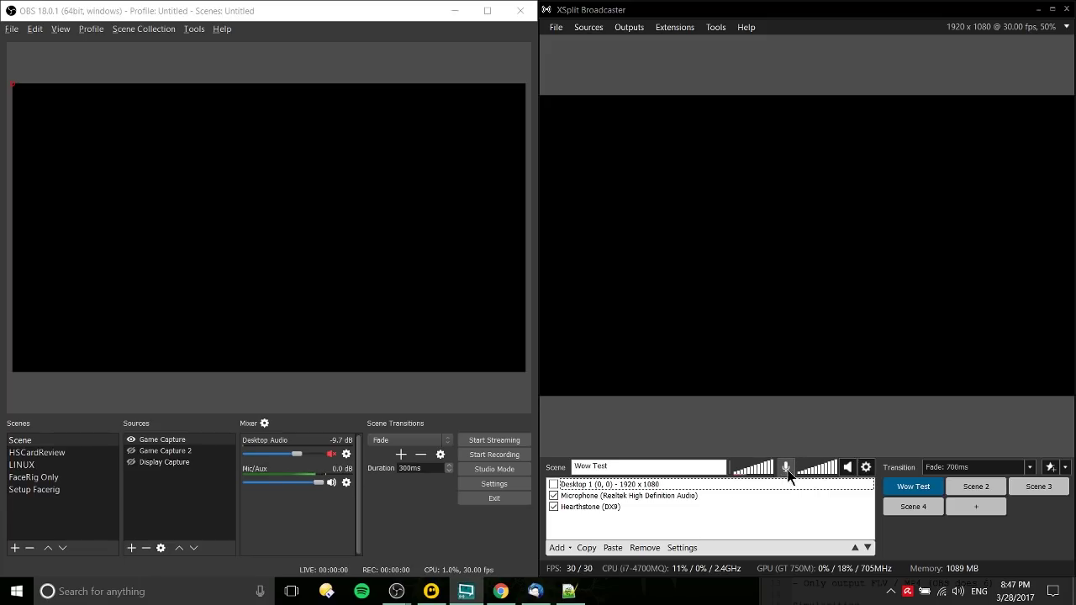
mouse_move(764, 475)
click(815, 477)
mouse_move(750, 101)
mouse_down()
mouse_move(649, 106)
mouse_move(746, 112)
mouse_up()
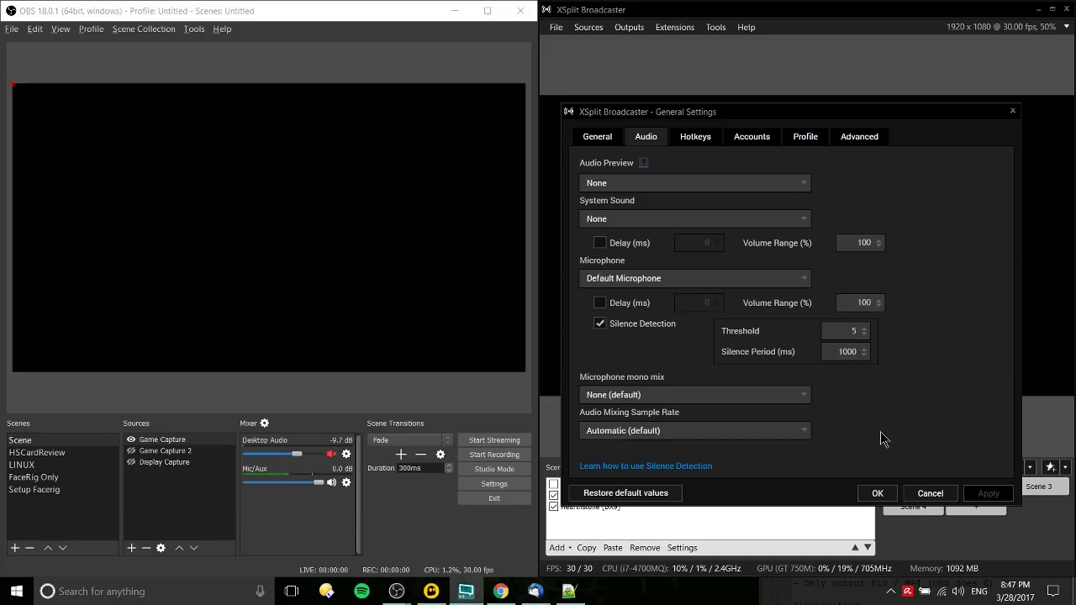
click(877, 492)
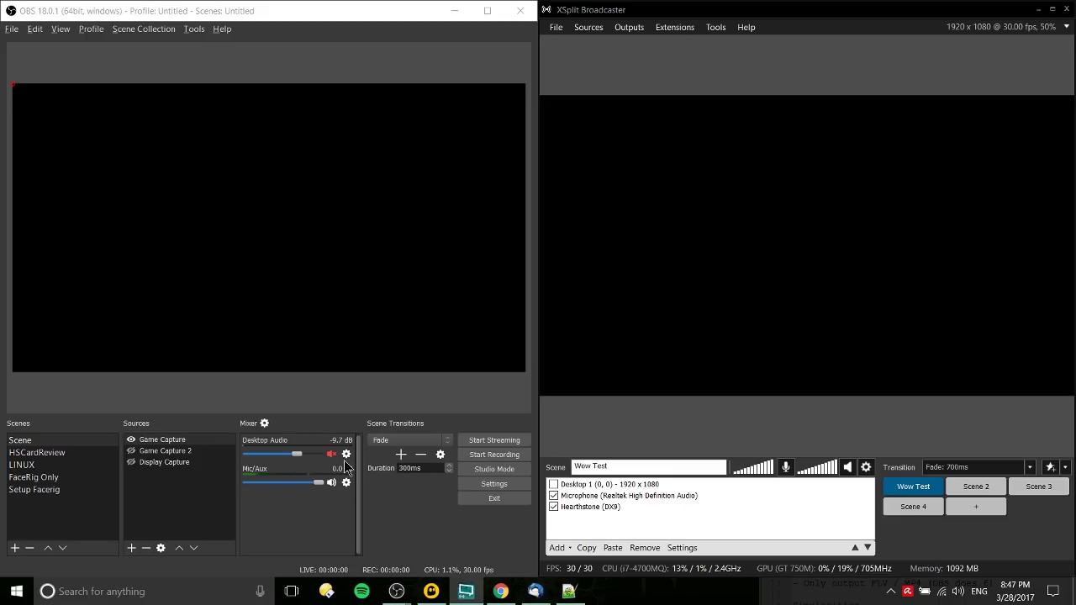
click(353, 483)
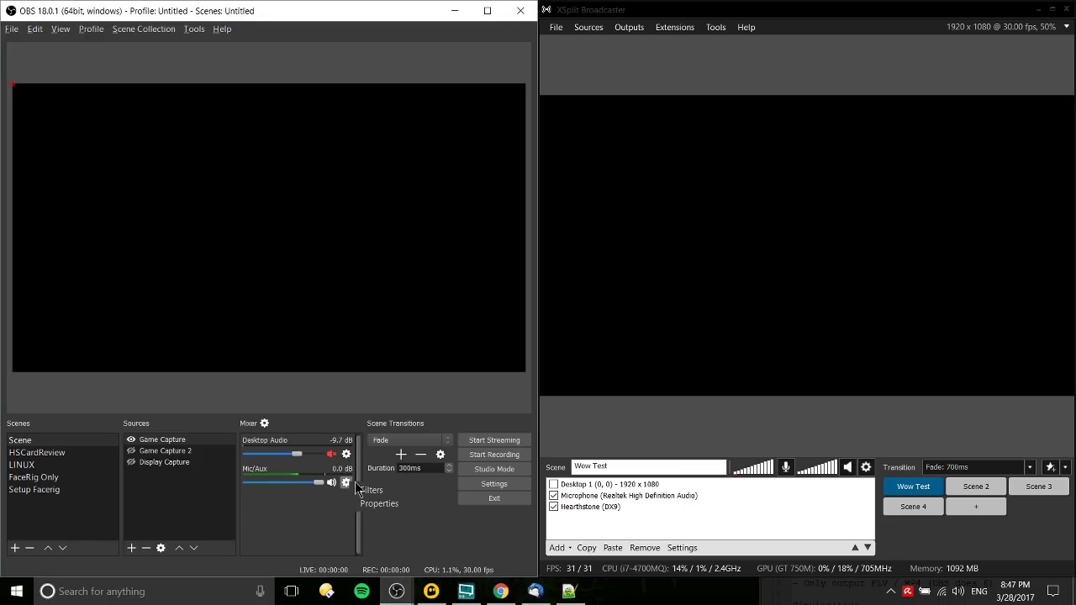
click(371, 491)
drag(224, 90, 580, 105)
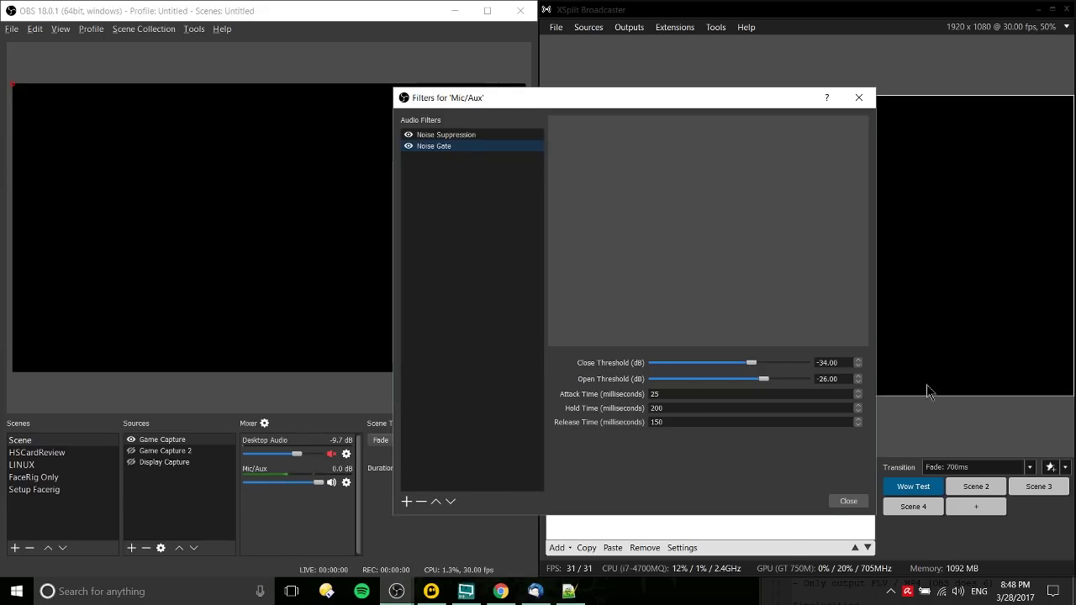
click(834, 500)
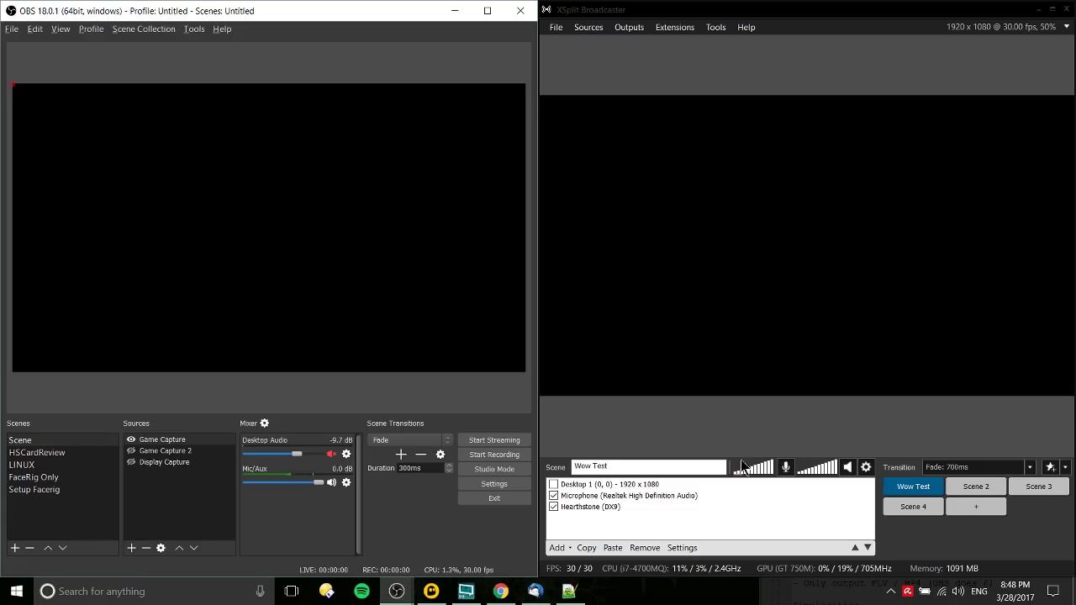
- Move the xsplitVSOBS.txt notes left and highlight the line about editing and YouTube uploads
click(569, 591)
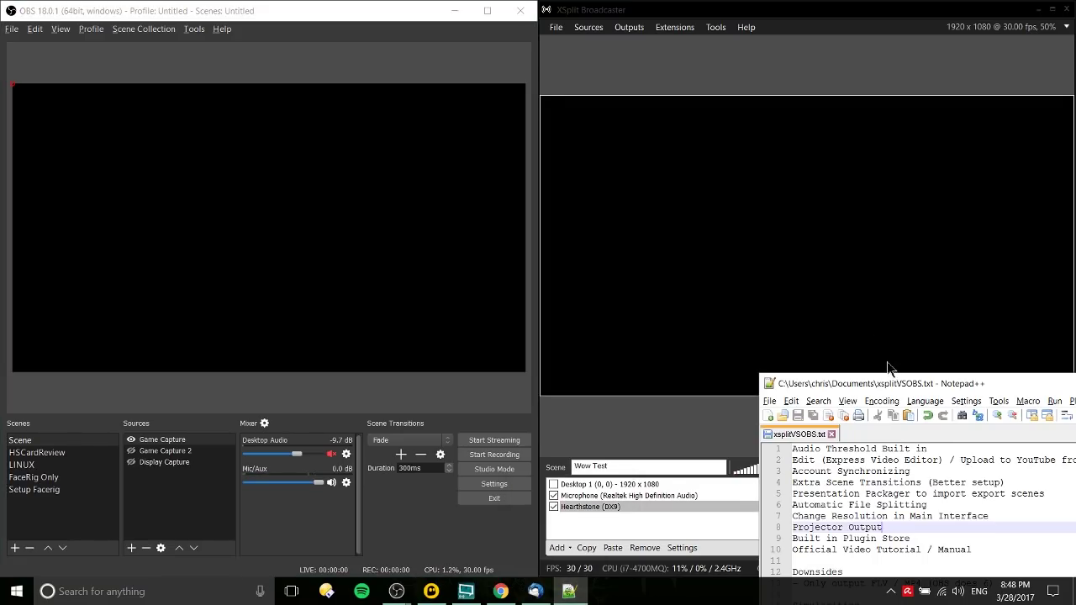
drag(895, 385, 291, 354)
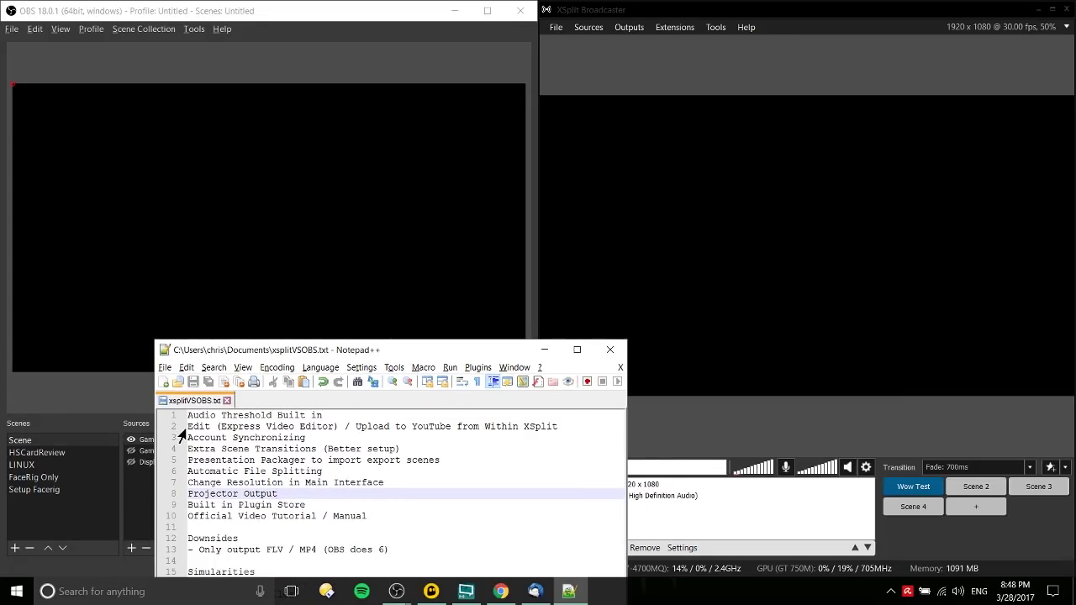
drag(189, 431, 565, 427)
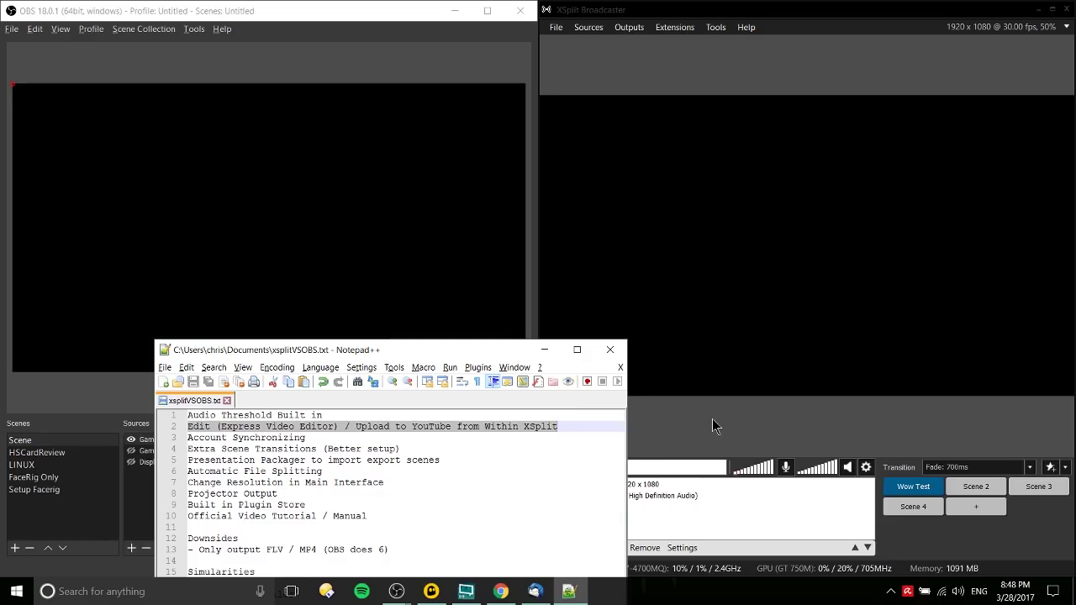
click(712, 418)
- Hide the notes and launch the Express Video Editor from XSplit's Tools, moving it left
click(480, 347)
click(543, 350)
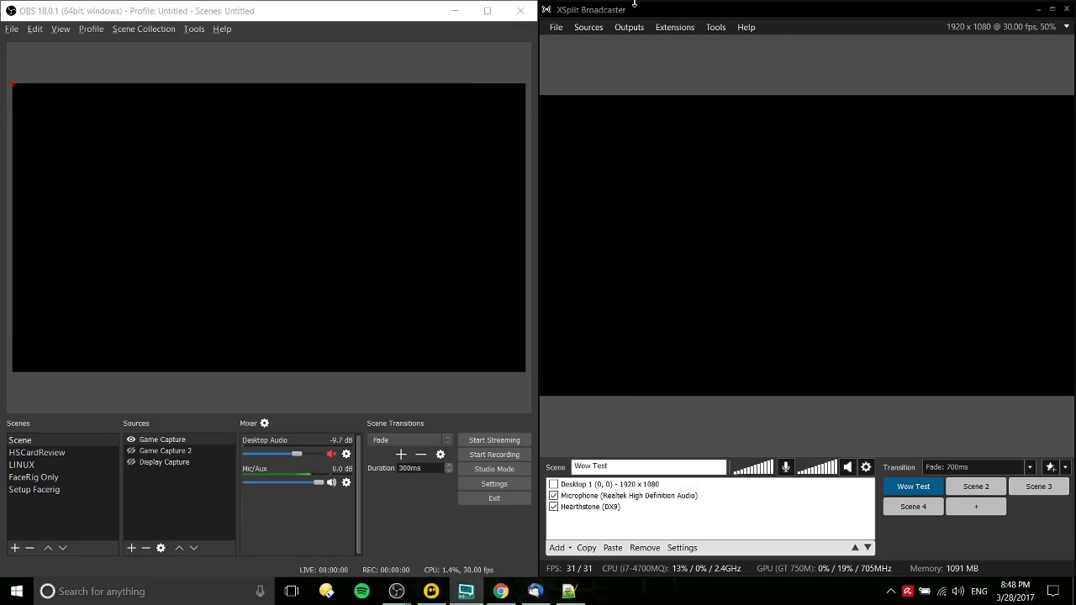
click(674, 27)
click(715, 27)
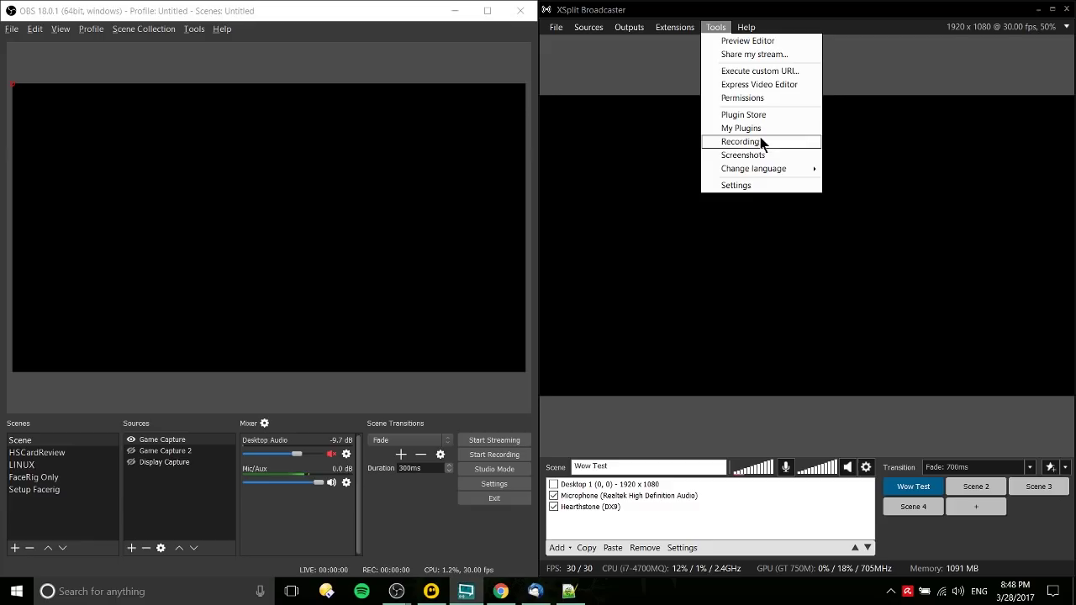
click(775, 84)
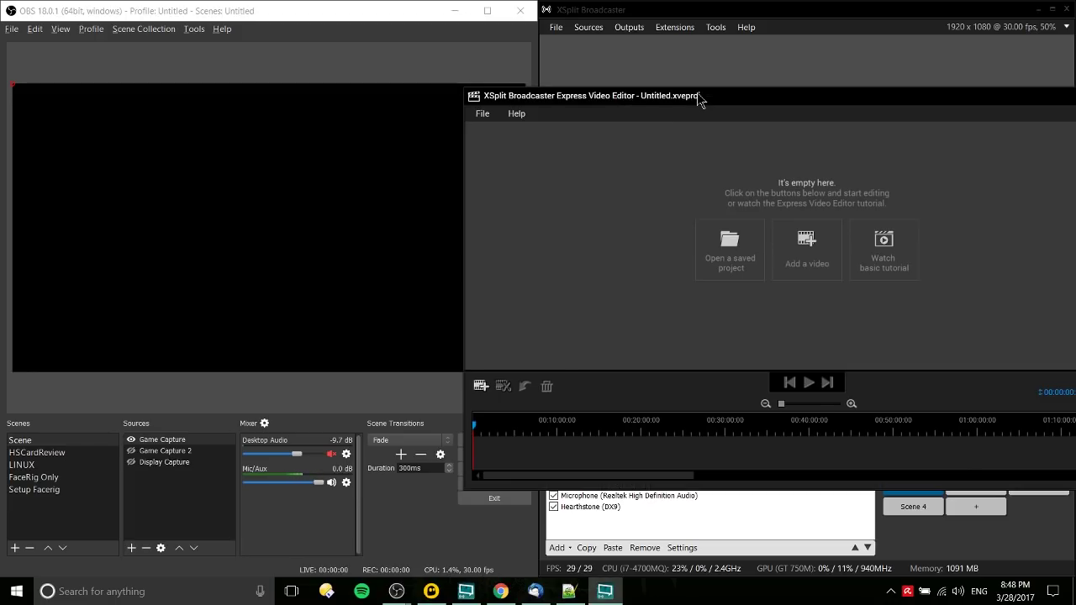
drag(698, 98, 417, 119)
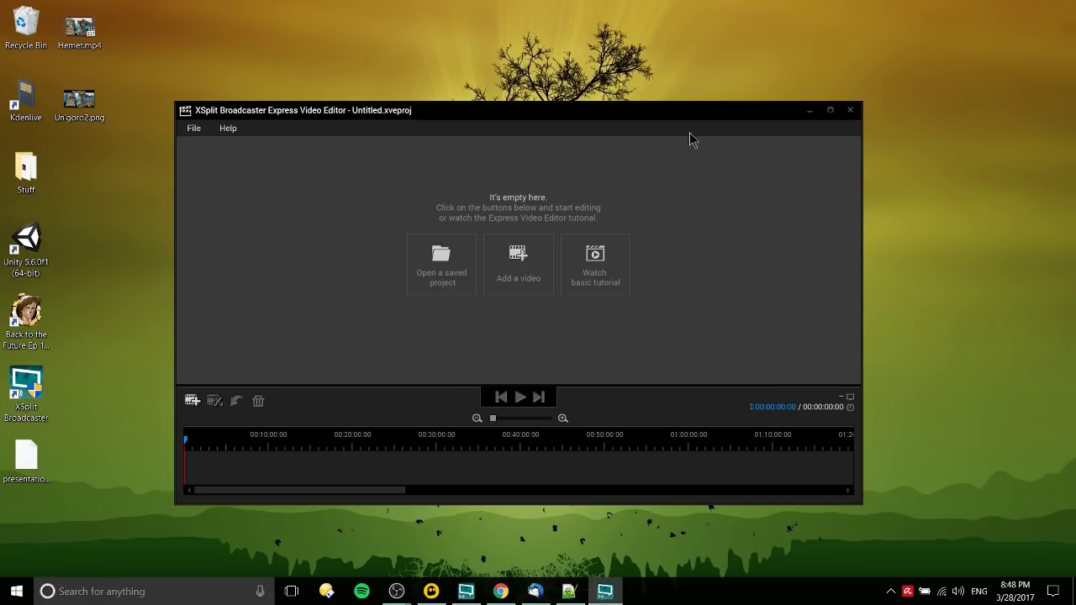
- Close the empty Express Video Editor and put OBS and XSplit side by side again
click(809, 110)
click(605, 590)
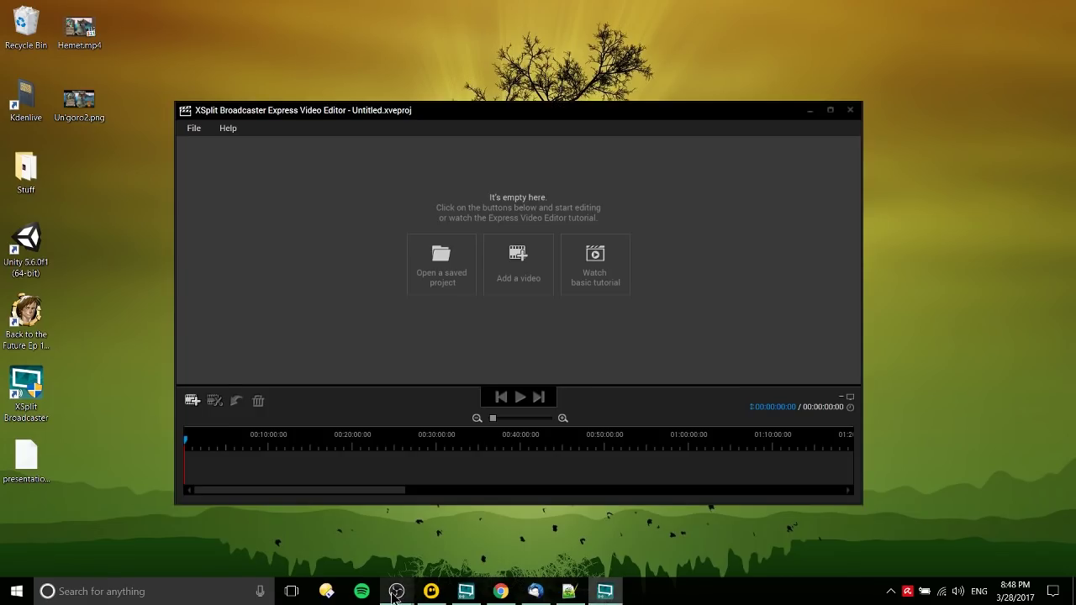
mouse_move(389, 593)
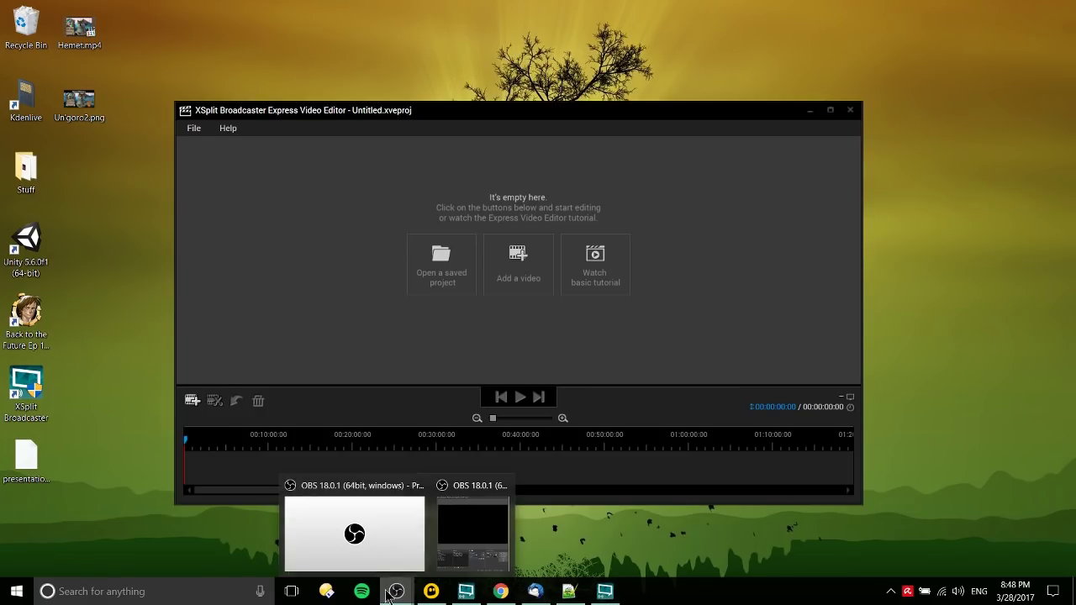
click(457, 530)
drag(624, 109, 736, 115)
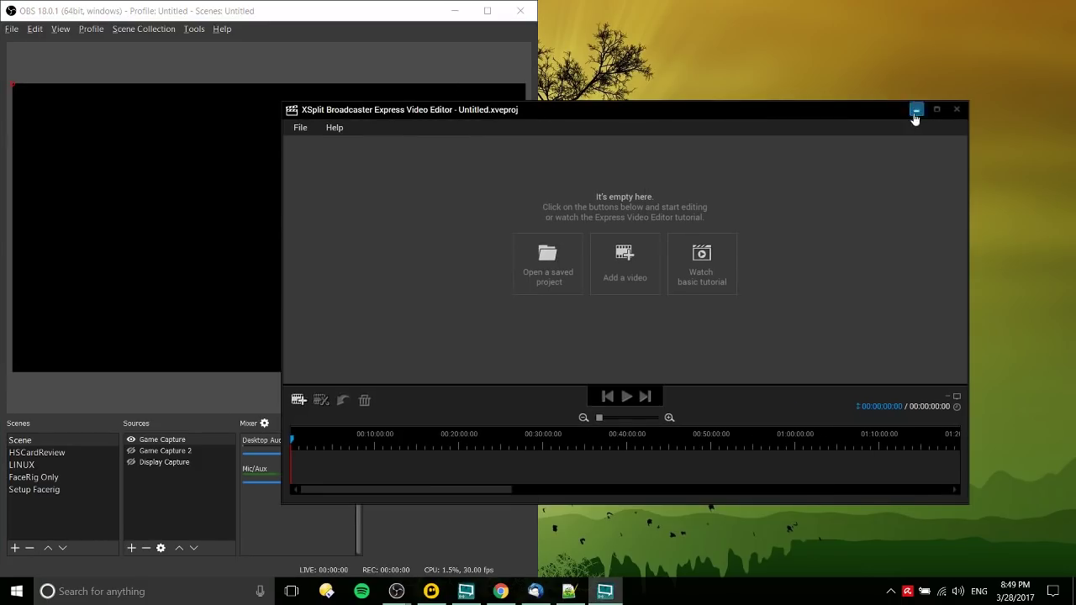
click(958, 111)
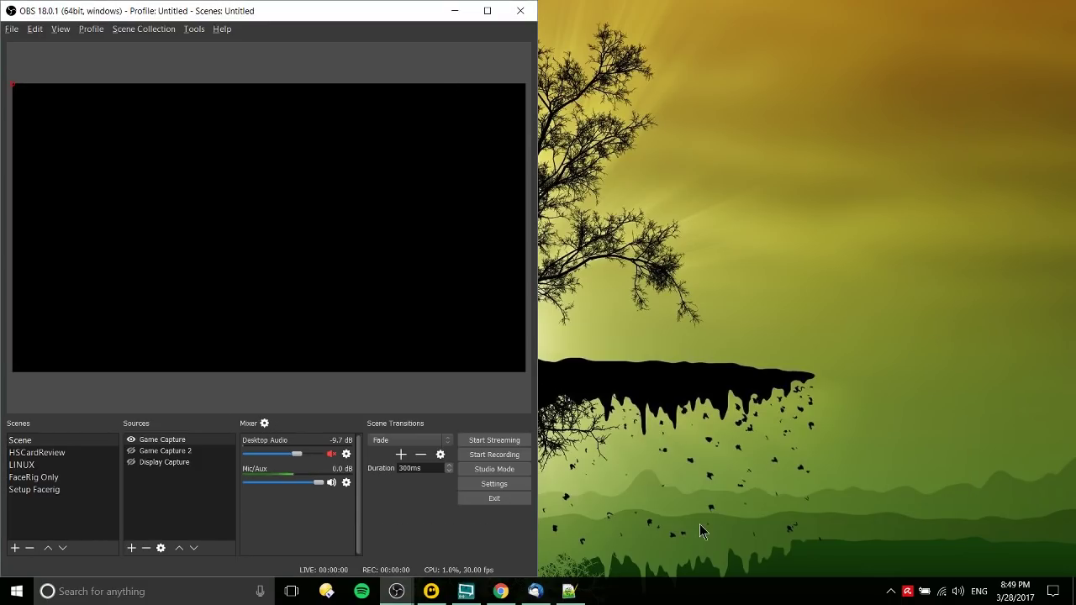
click(466, 590)
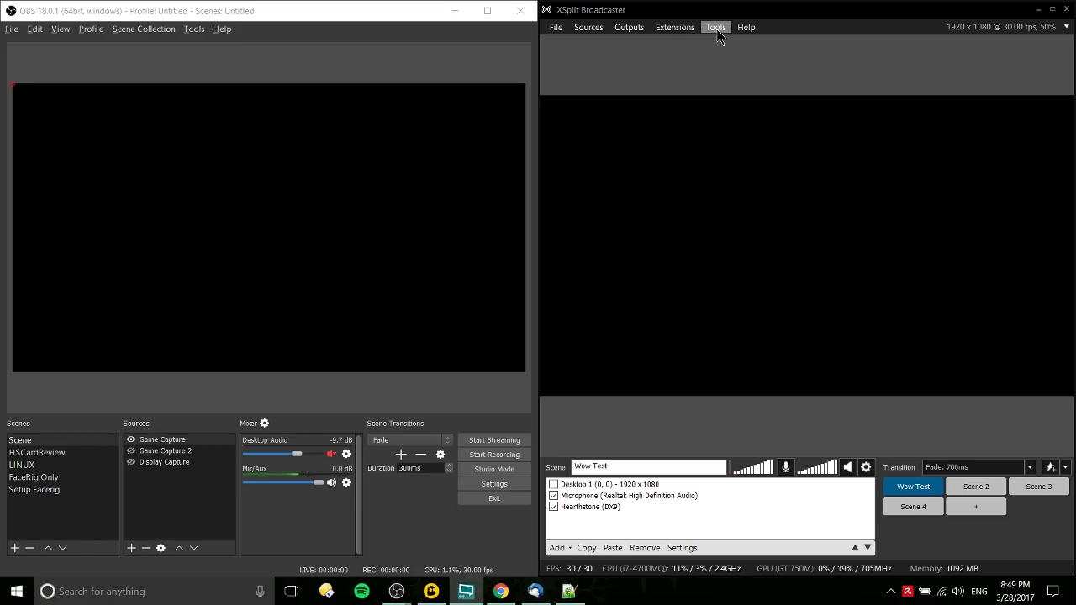
click(719, 28)
click(569, 590)
click(227, 438)
triple_click(339, 437)
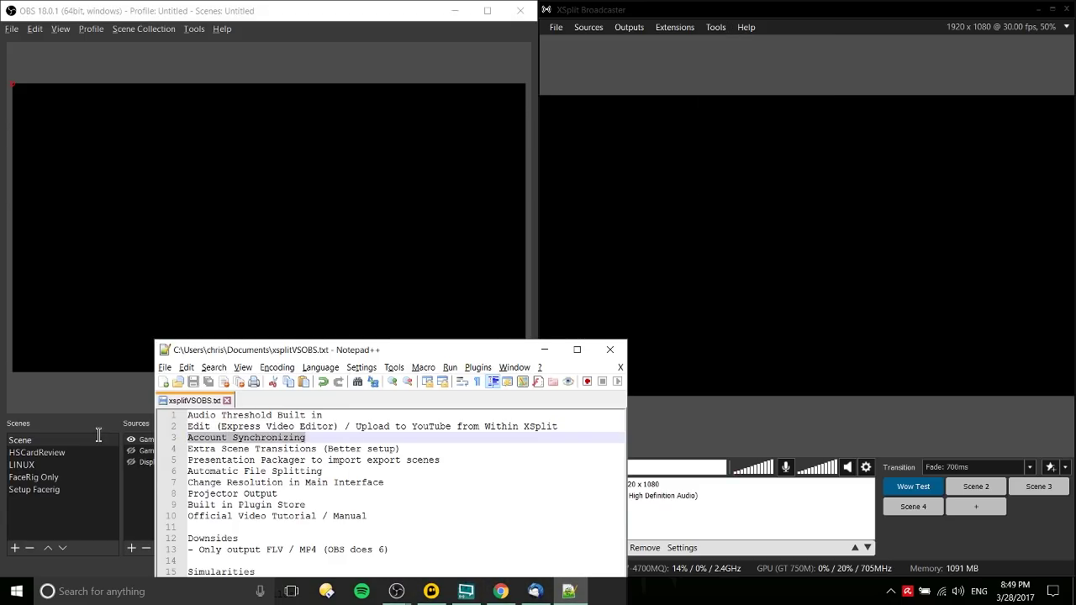
click(544, 349)
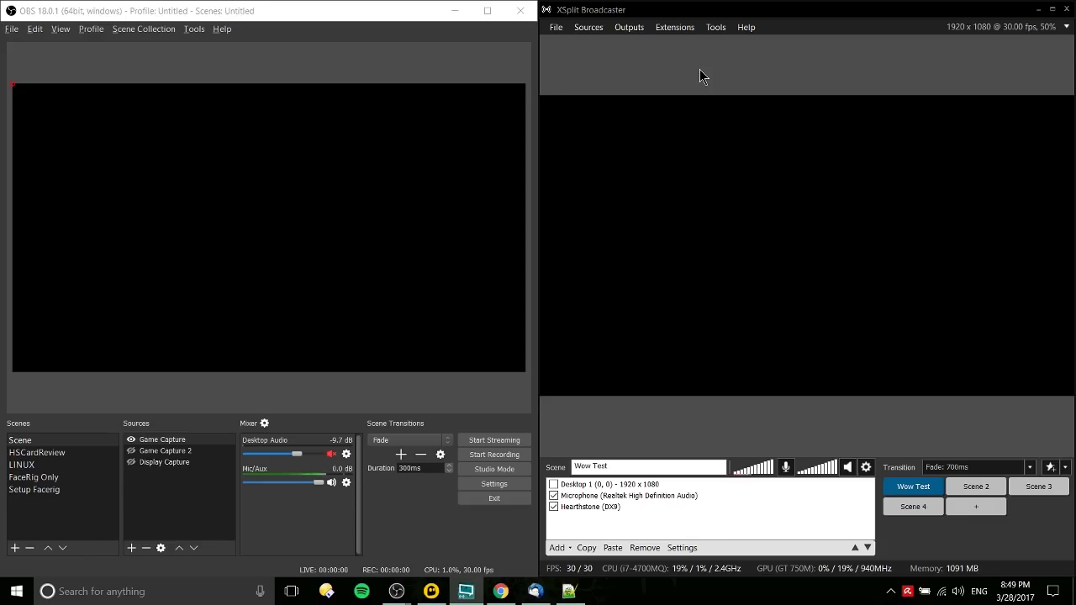
click(724, 27)
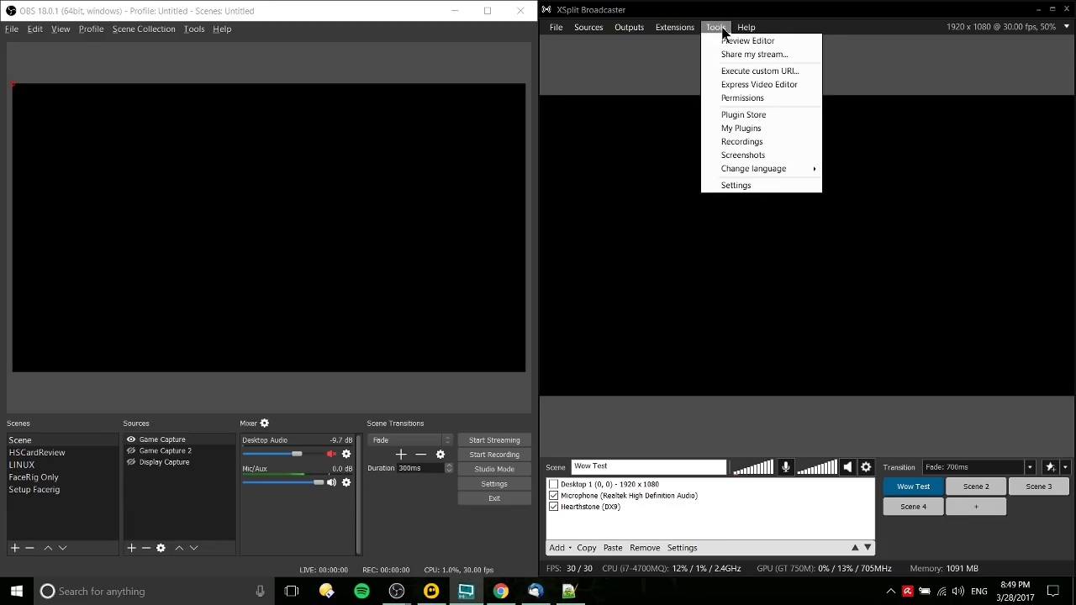
mouse_move(748, 29)
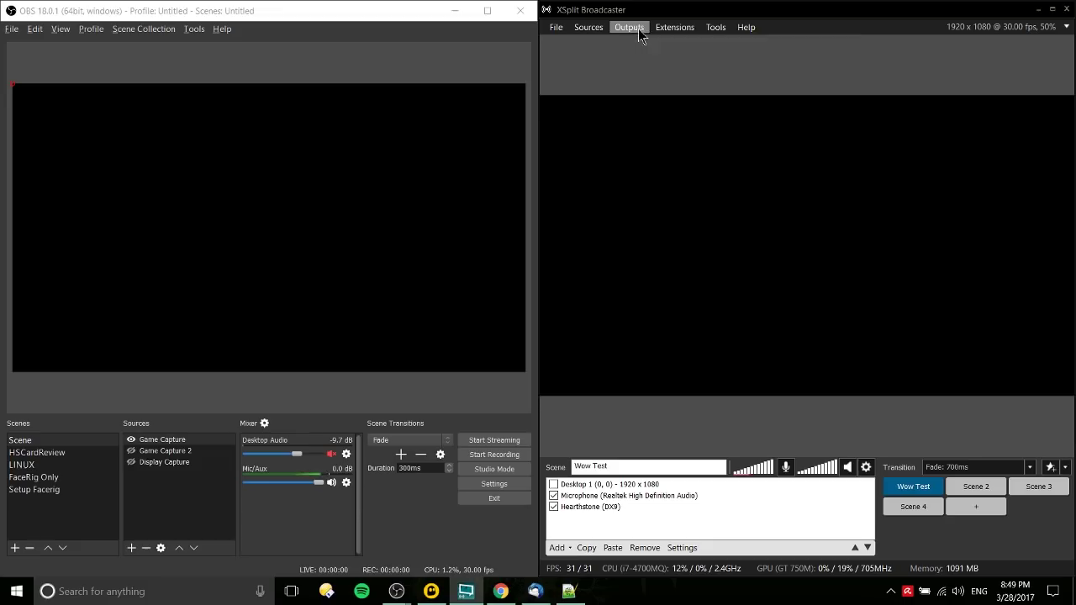
mouse_move(639, 32)
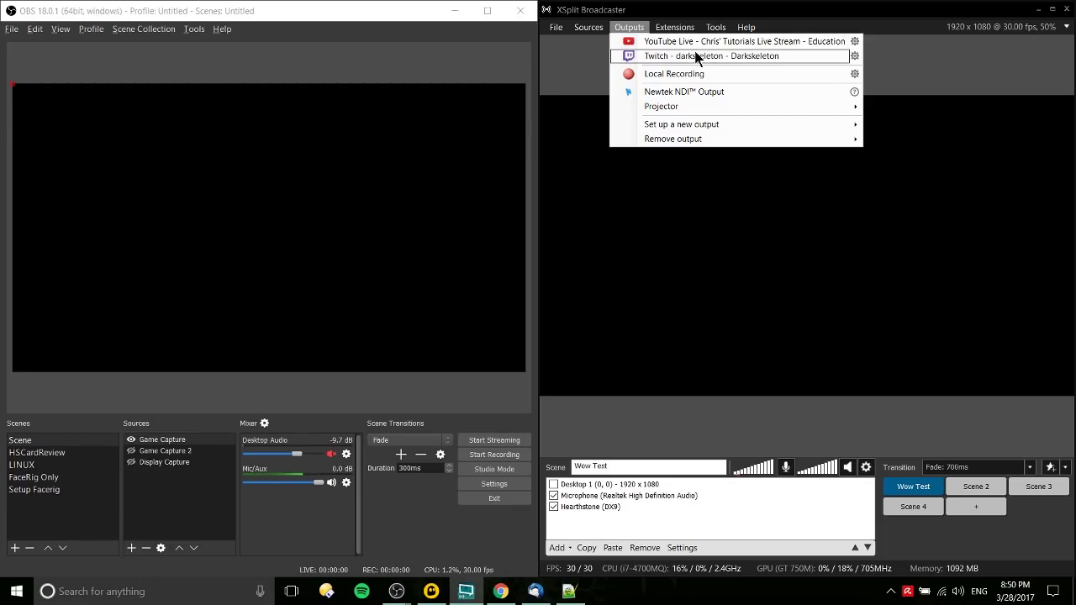
click(641, 24)
click(641, 25)
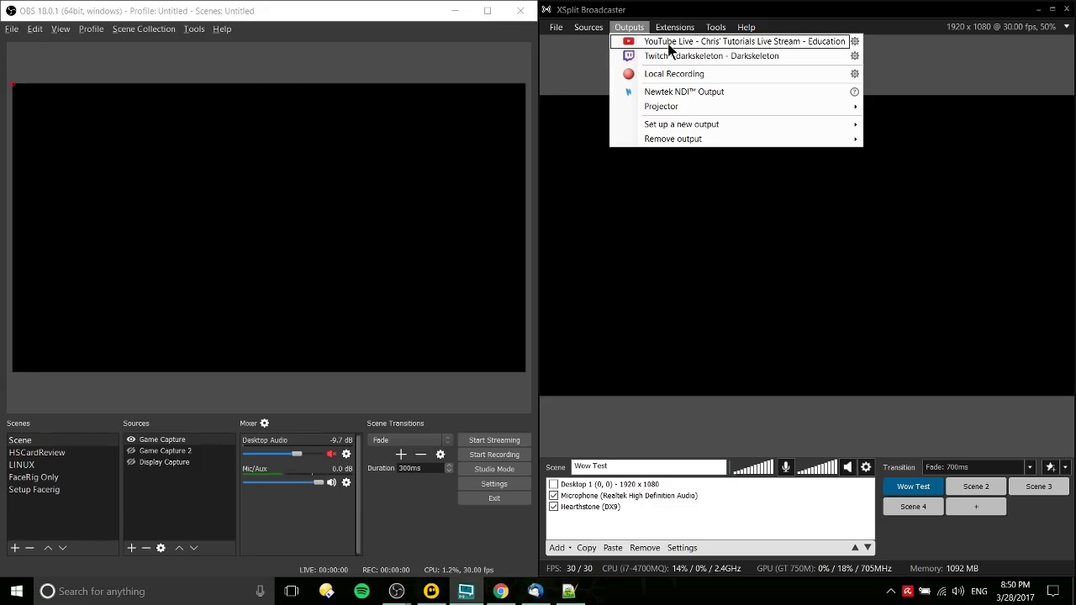
click(588, 84)
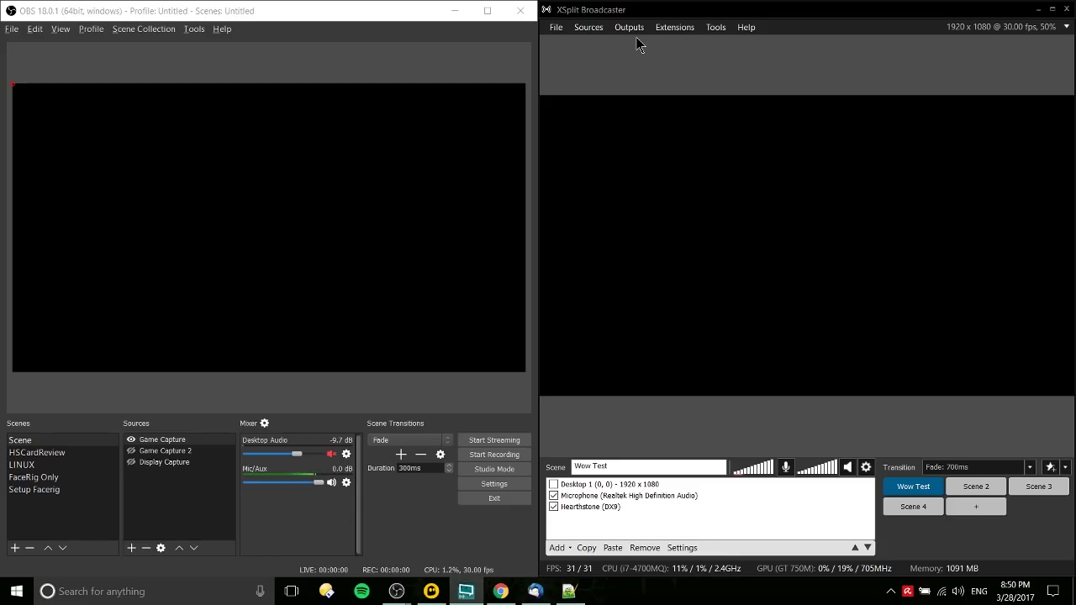
click(569, 591)
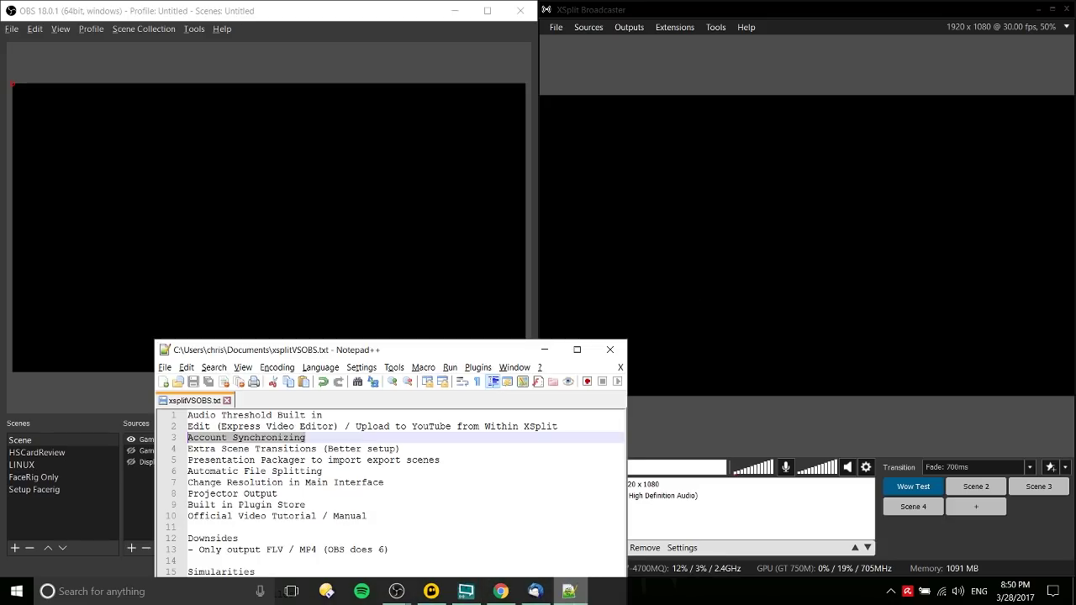
drag(420, 449, 144, 454)
click(543, 349)
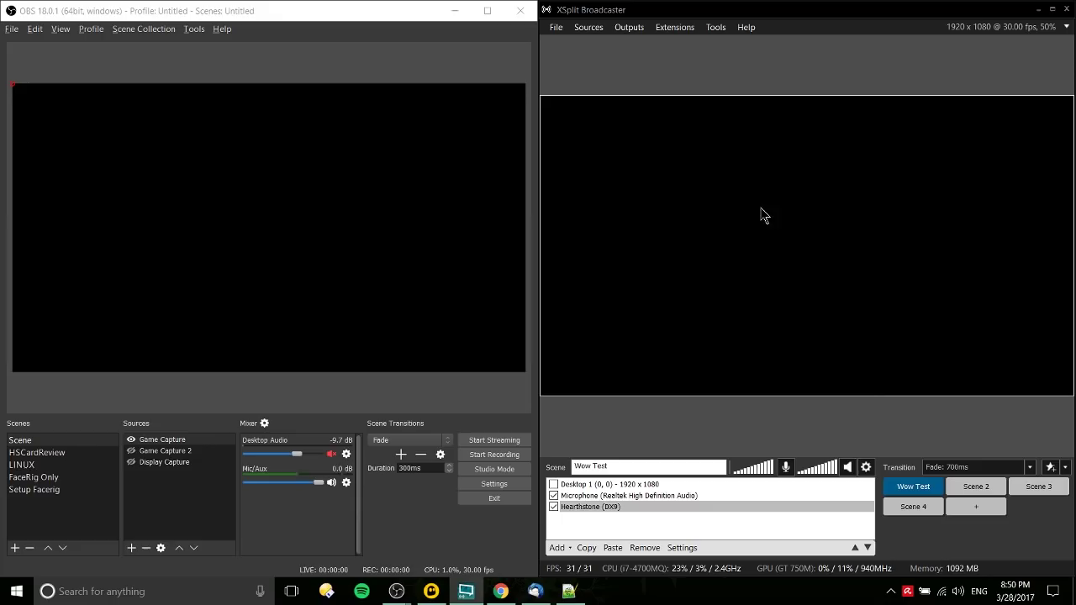
click(874, 412)
click(406, 440)
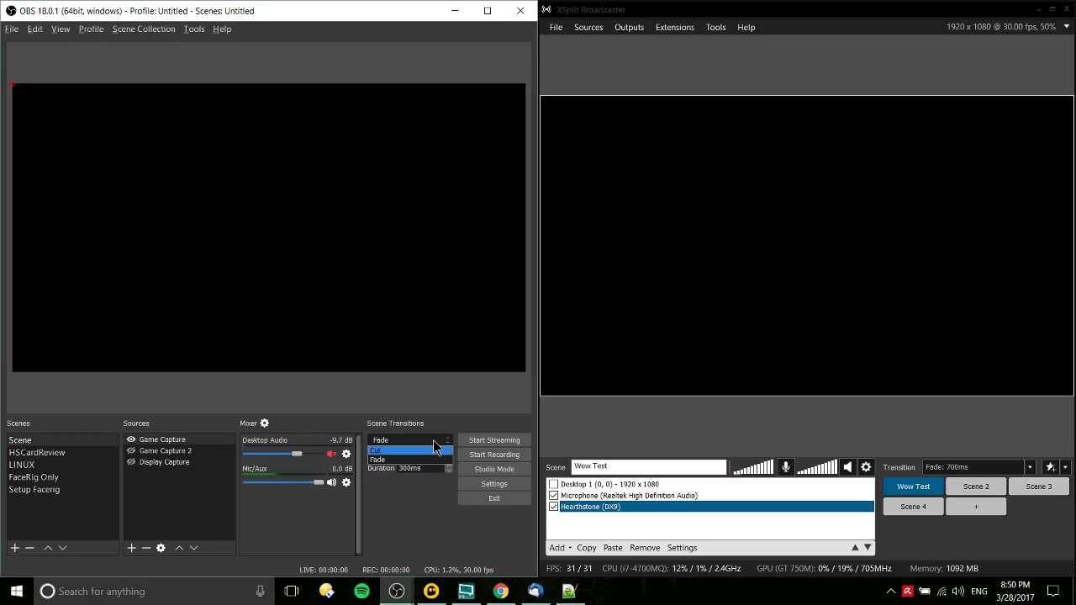
click(436, 439)
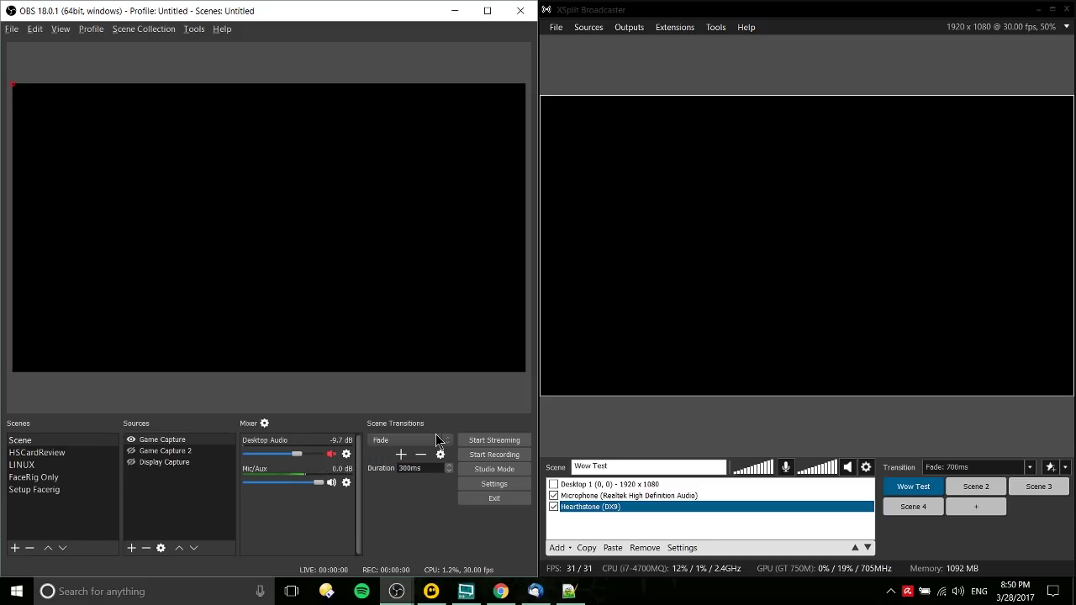
click(53, 454)
click(60, 441)
click(392, 441)
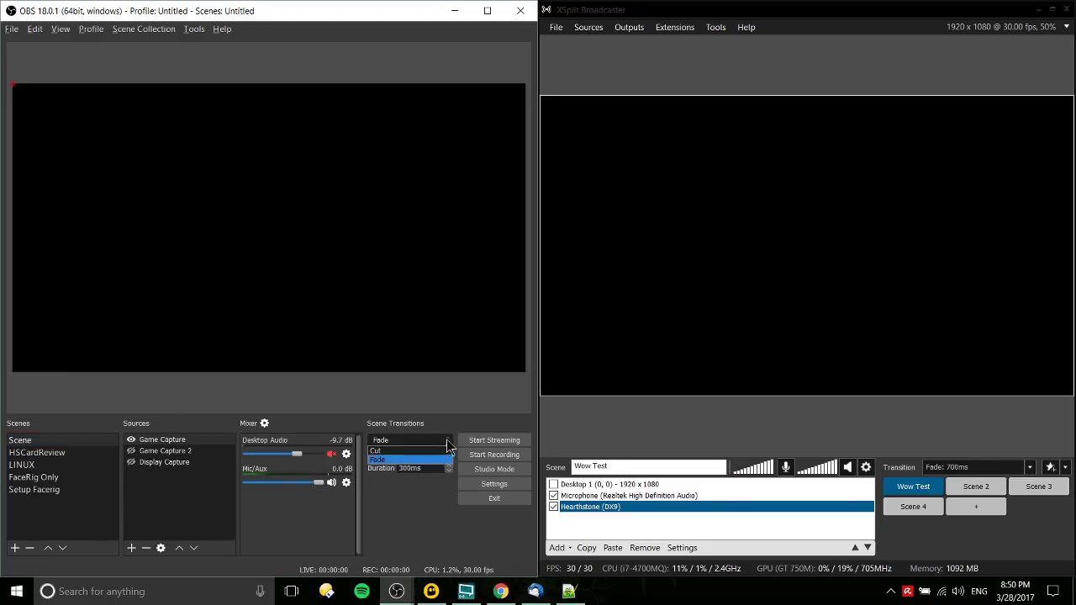
click(739, 365)
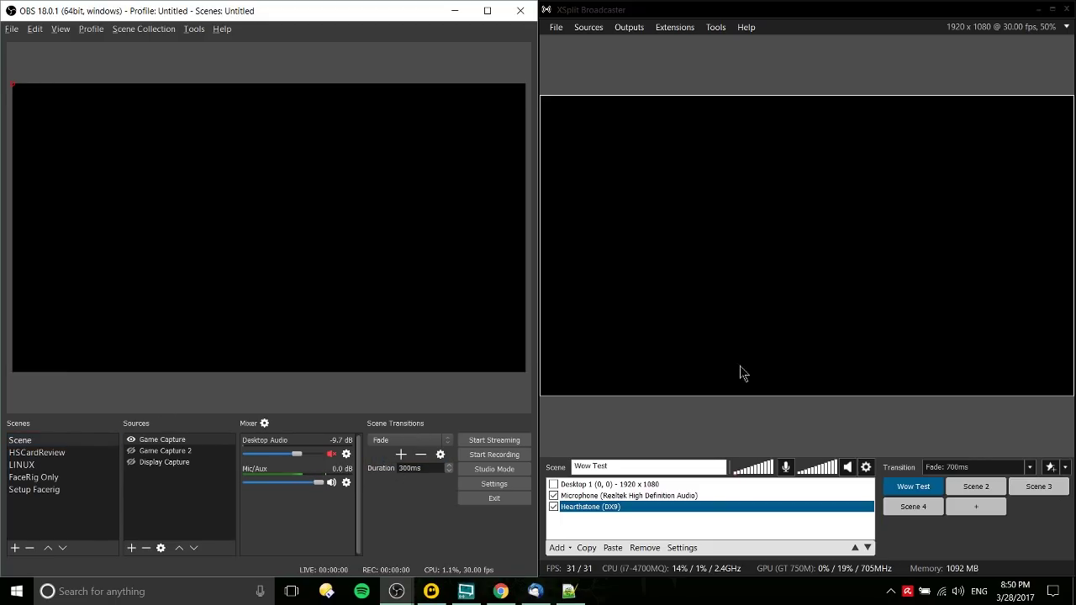
click(861, 424)
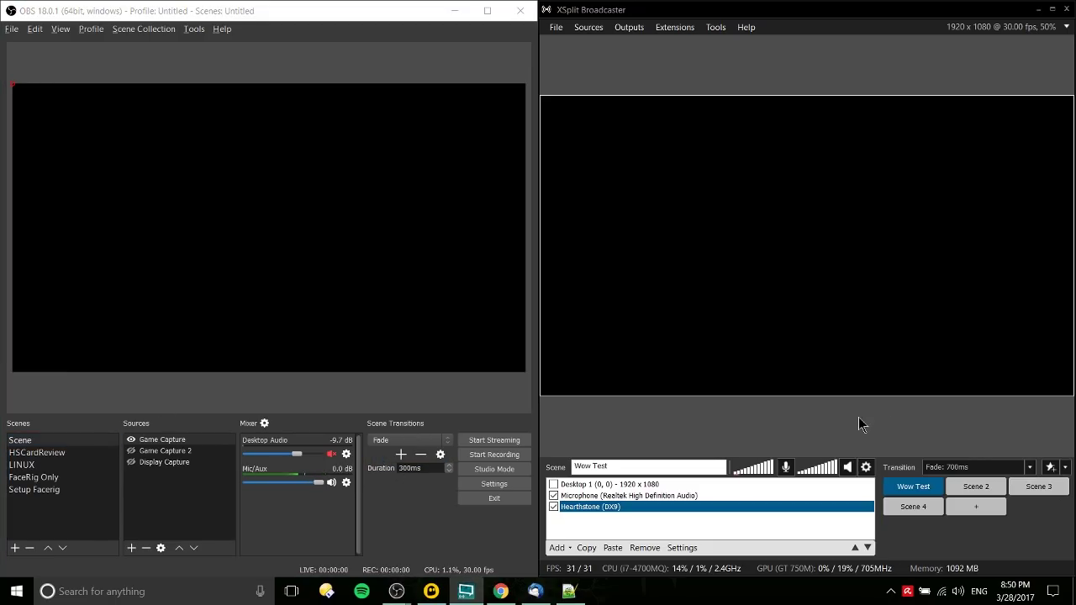
click(976, 468)
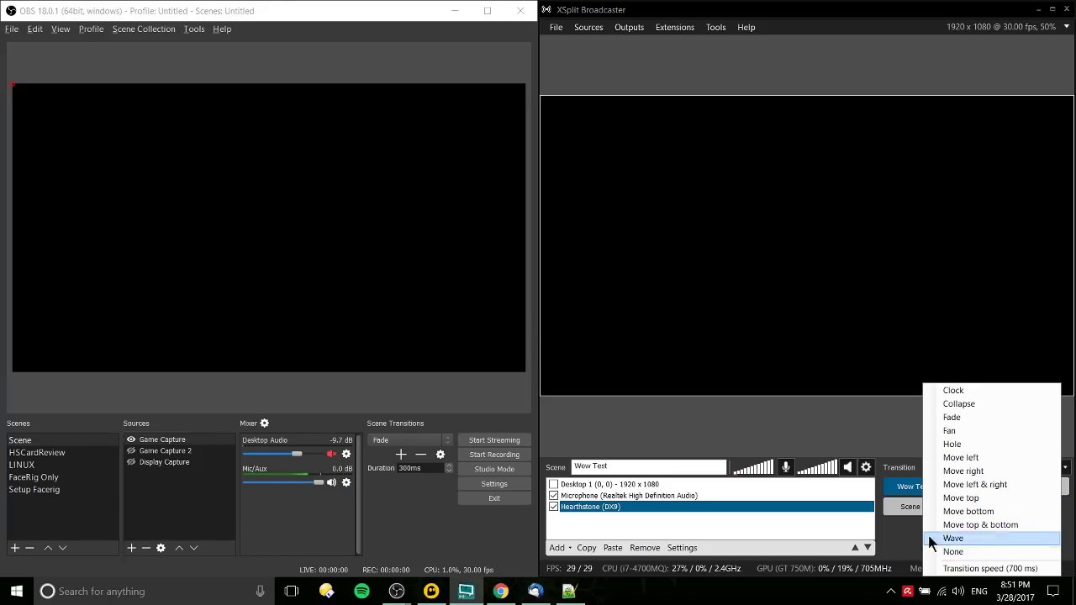
click(916, 448)
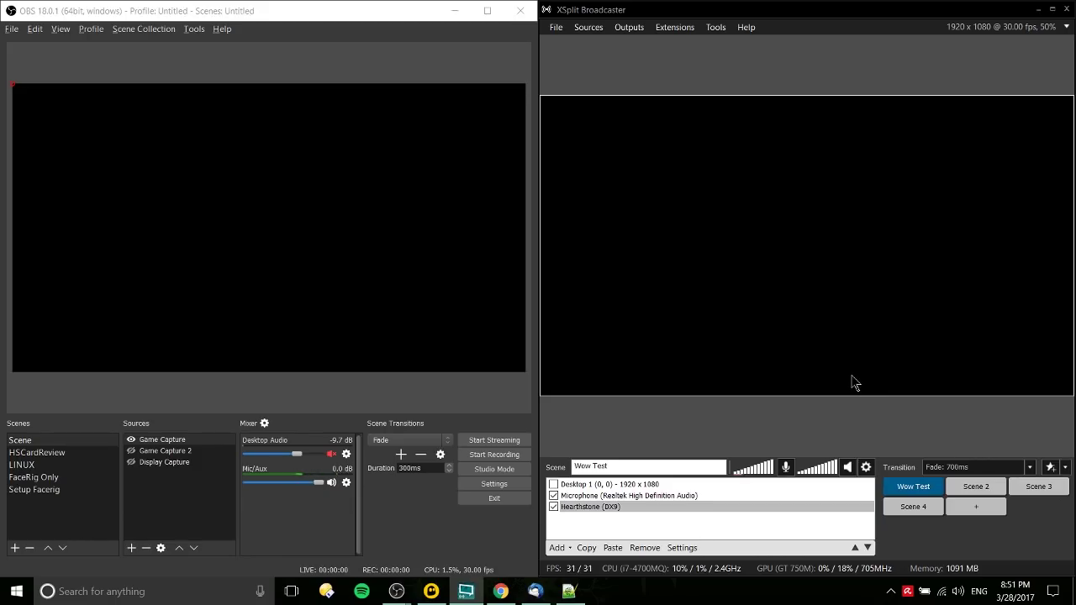
click(560, 32)
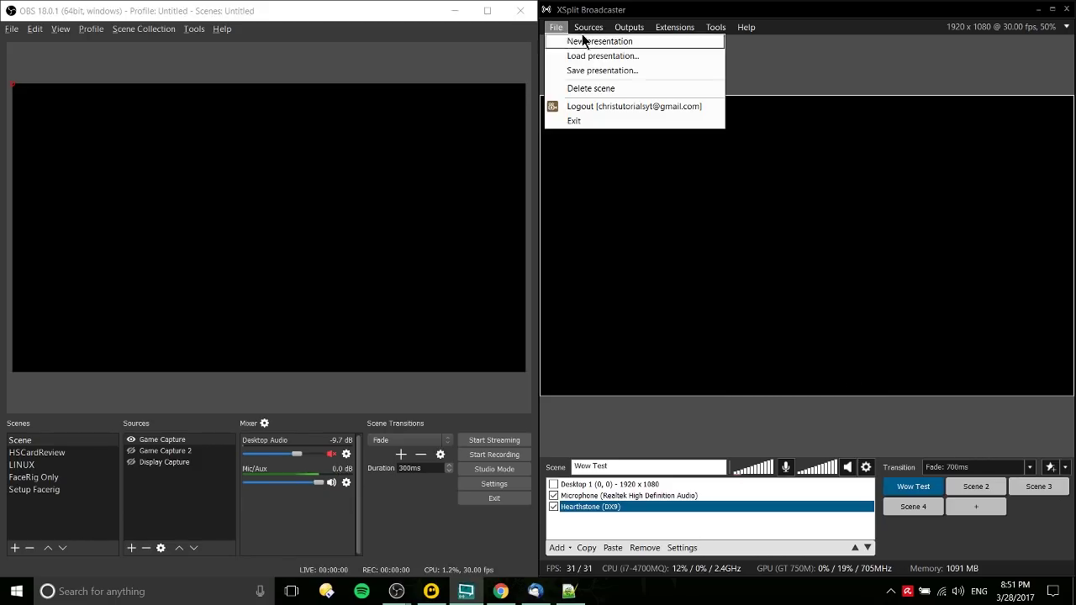
mouse_move(716, 29)
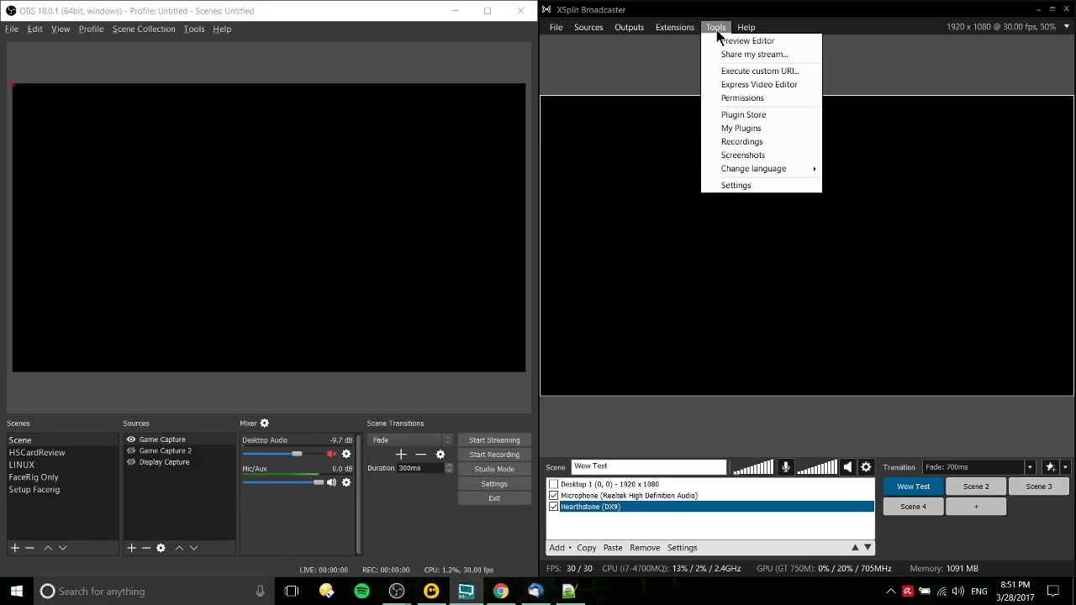
click(736, 185)
click(711, 120)
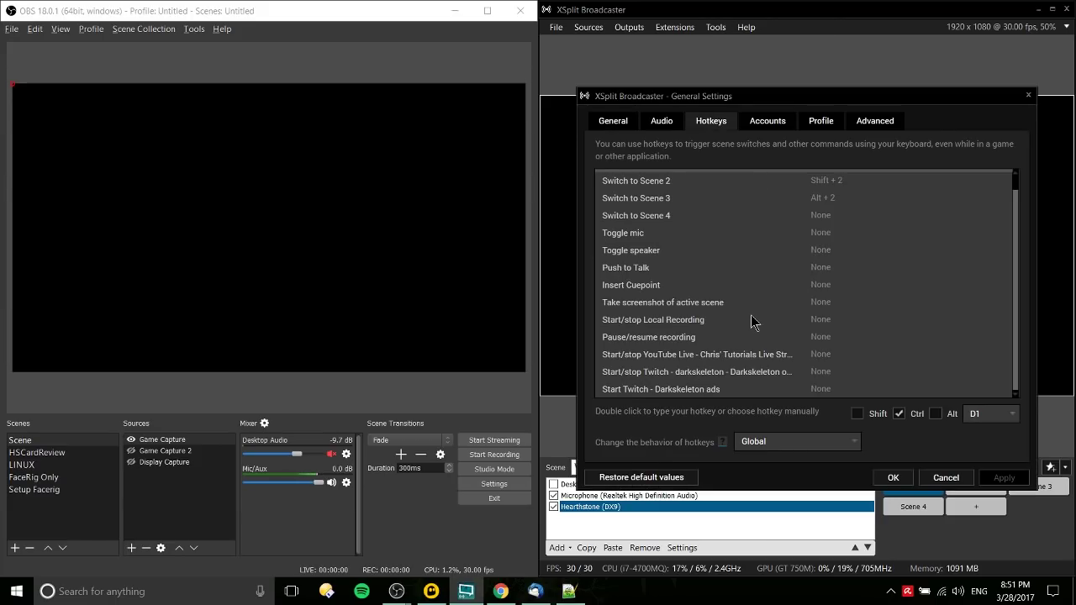
scroll(752, 322, up, 1)
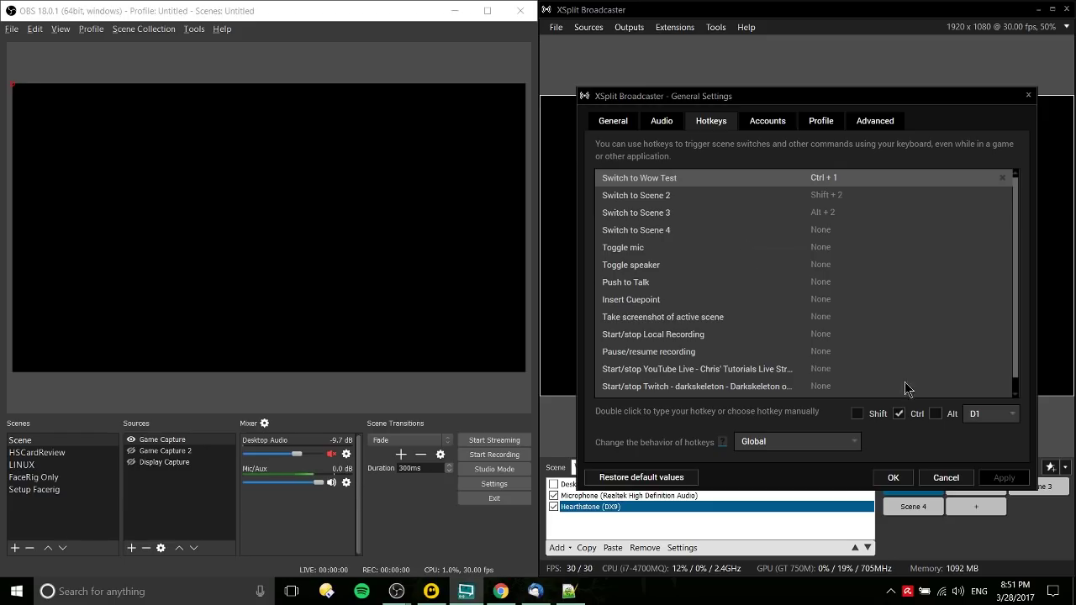
click(893, 476)
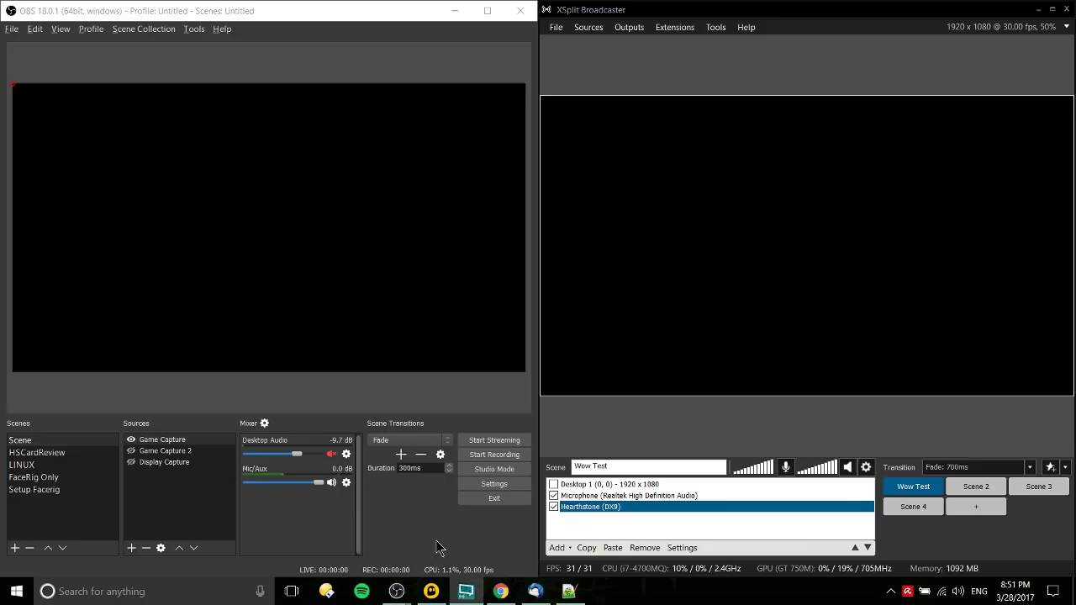
click(569, 591)
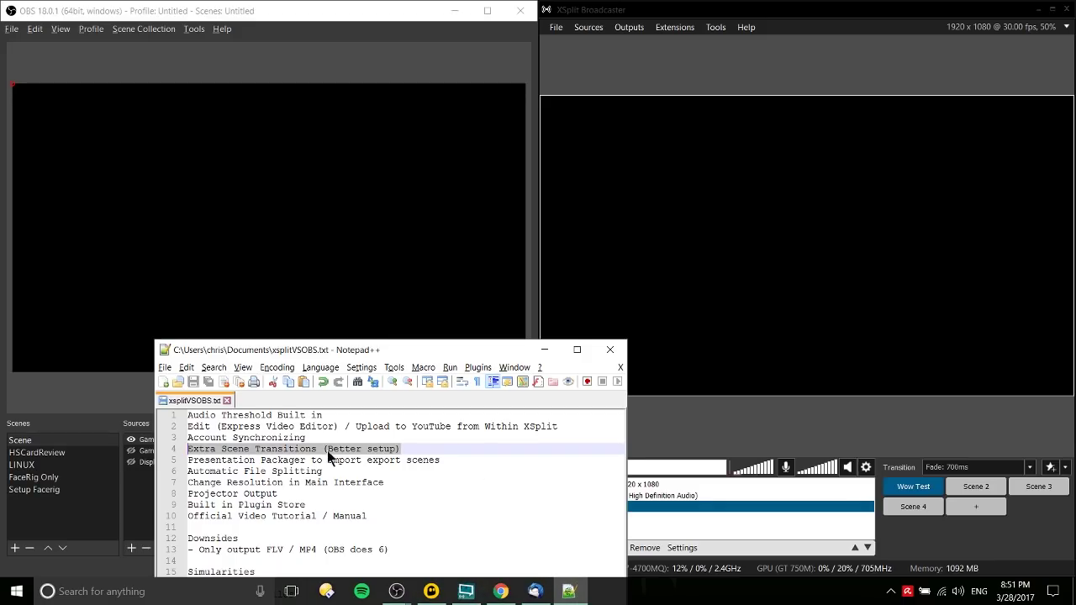
drag(440, 459, 190, 460)
click(560, 349)
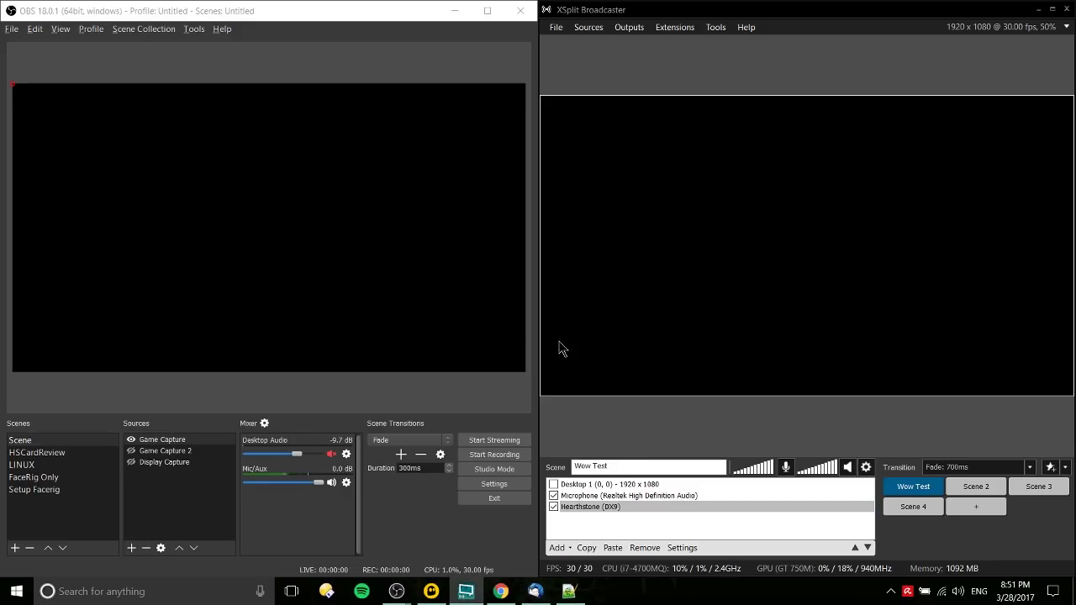
click(629, 27)
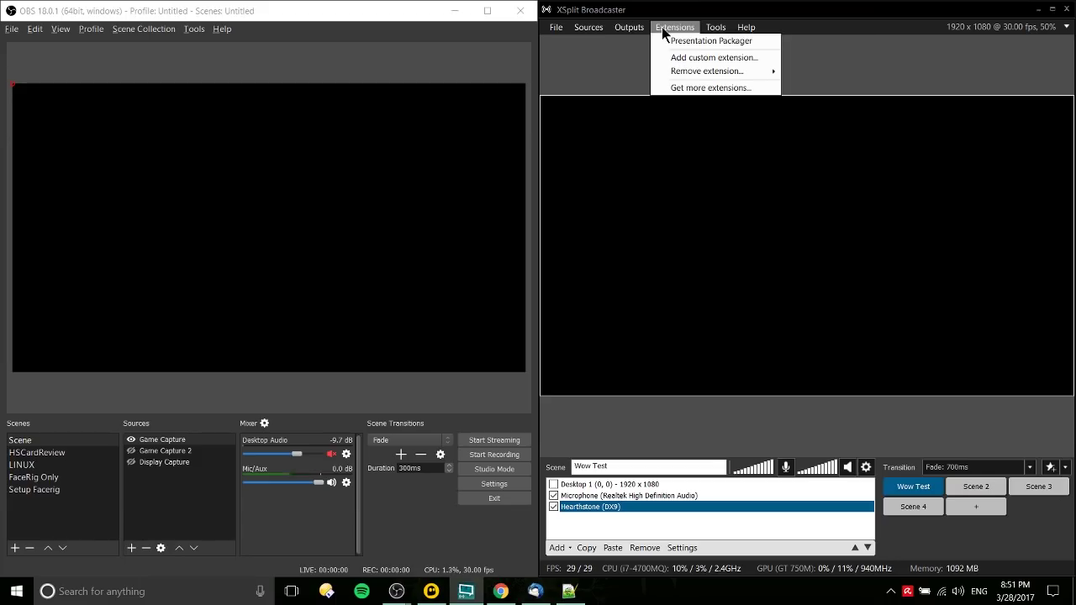
click(682, 42)
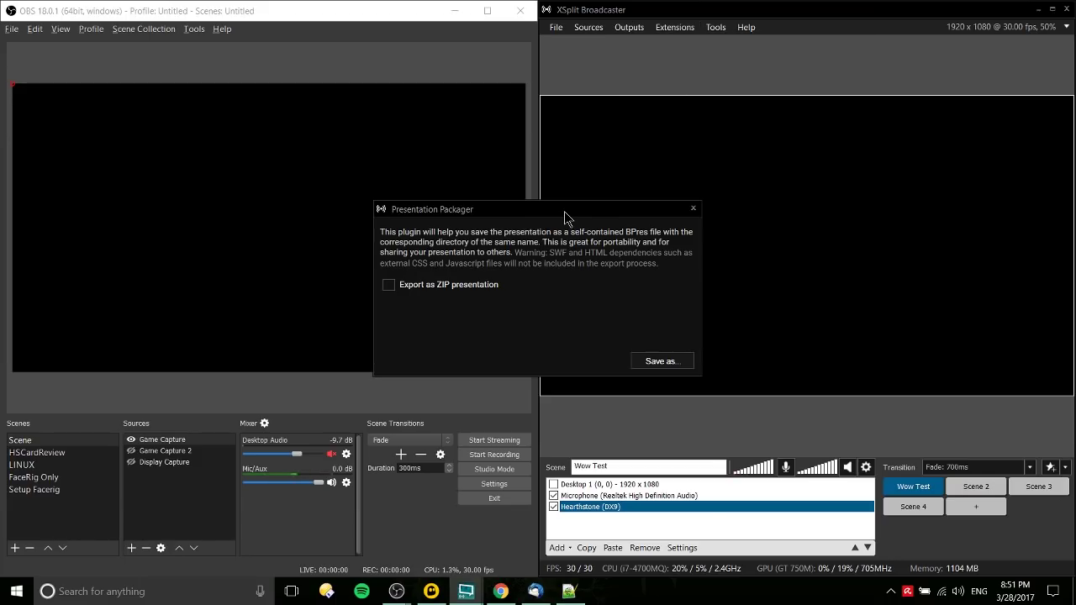
drag(564, 211, 469, 194)
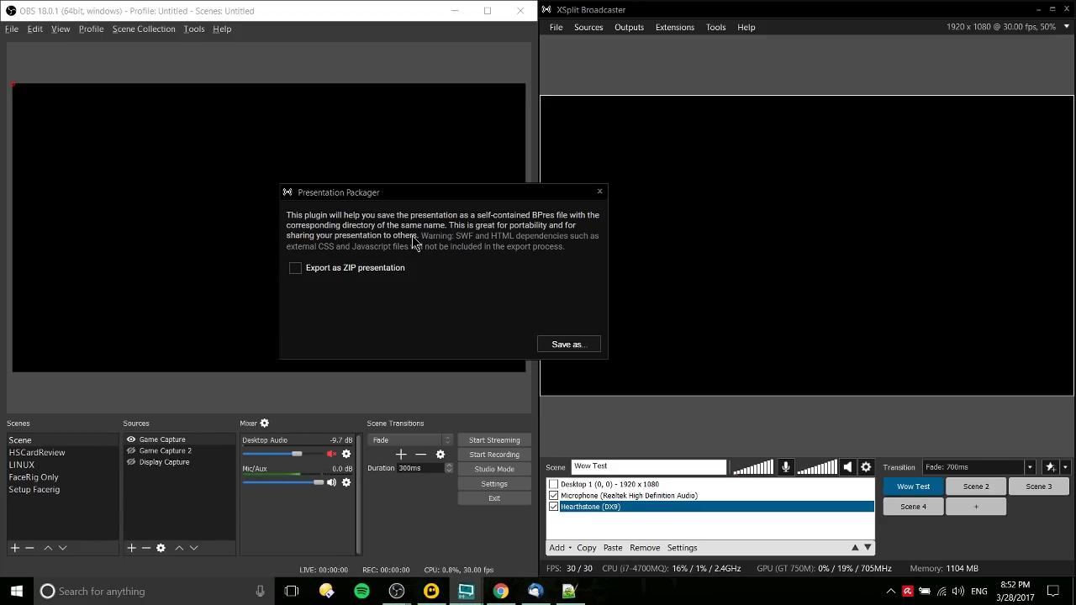
click(577, 347)
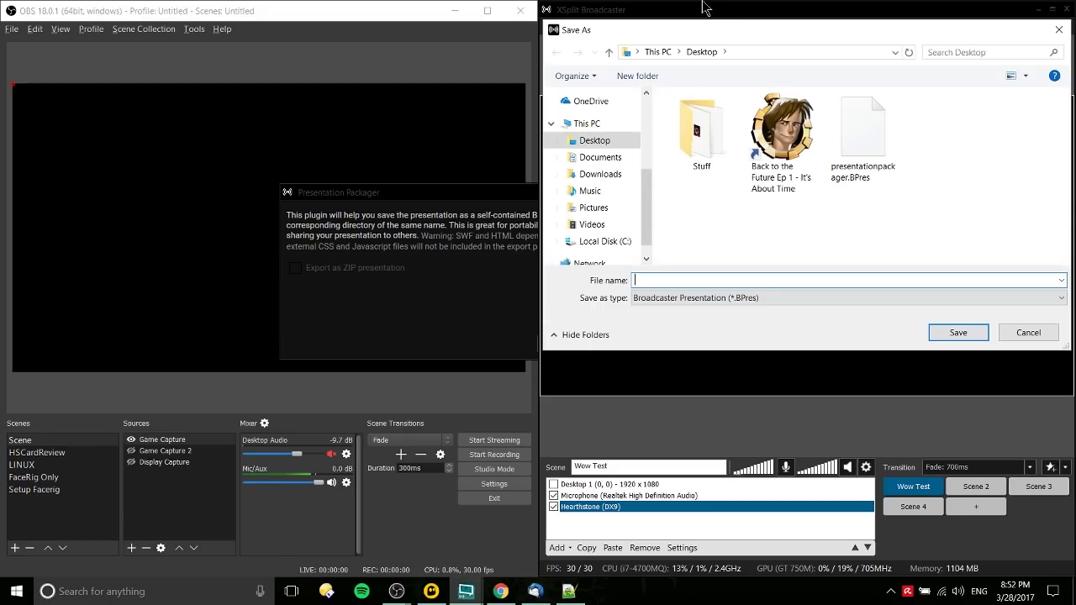
drag(713, 31, 458, 93)
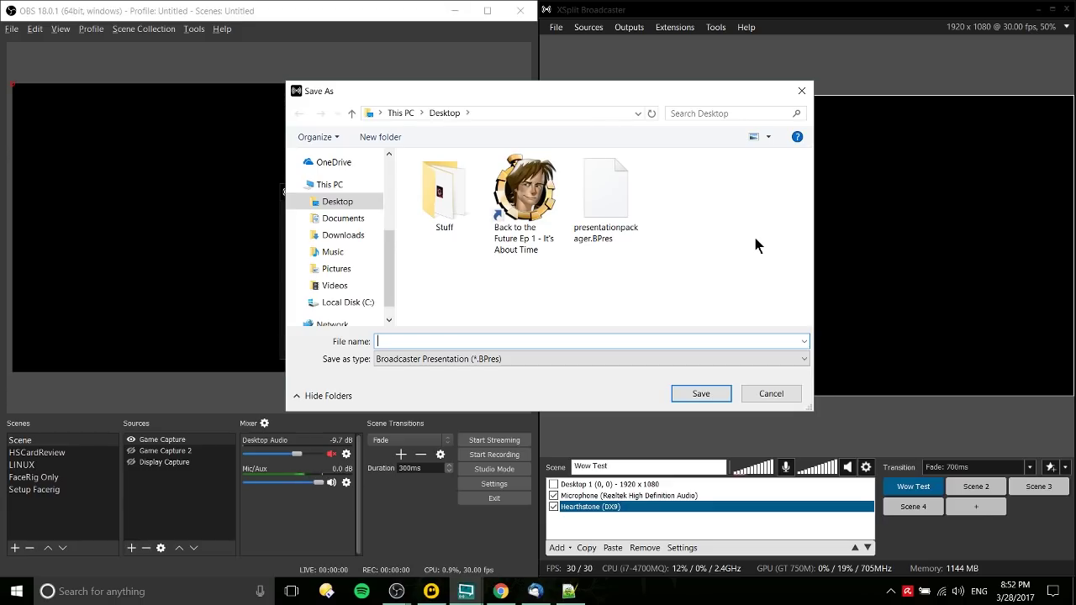
click(800, 90)
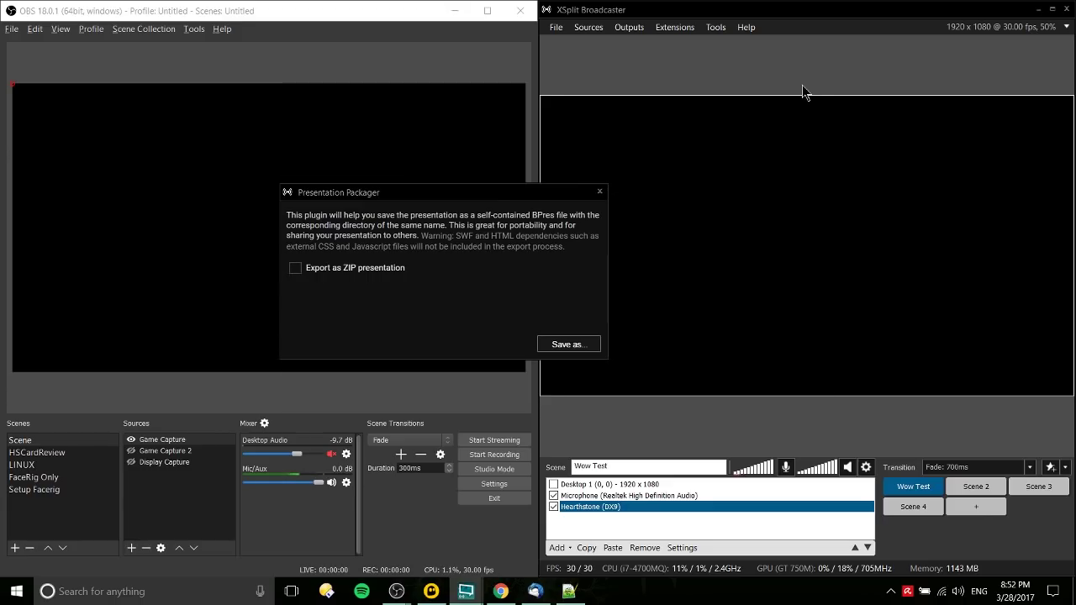
click(600, 193)
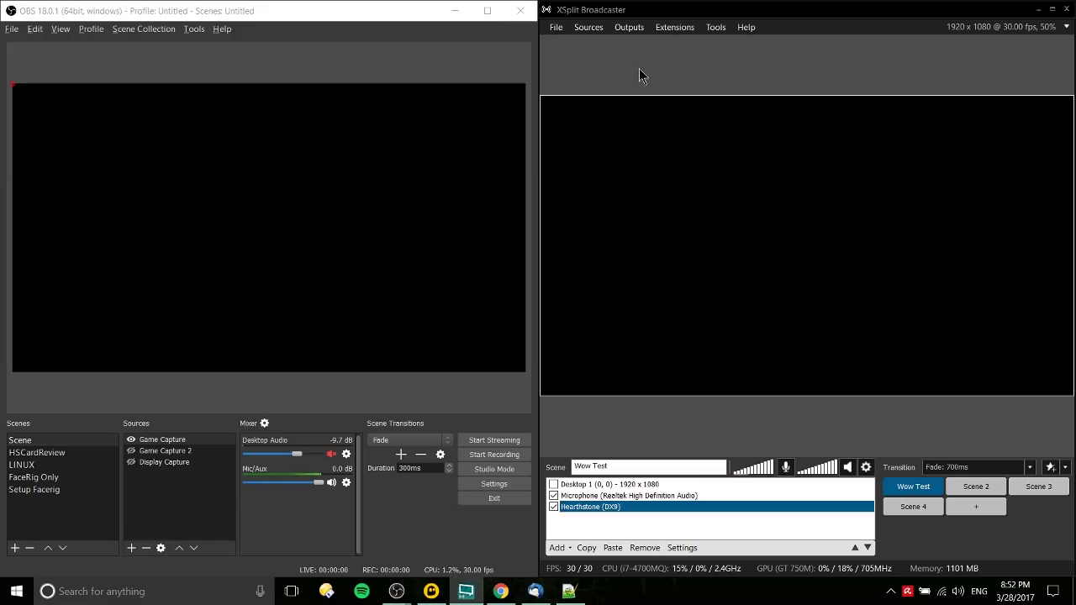
click(569, 592)
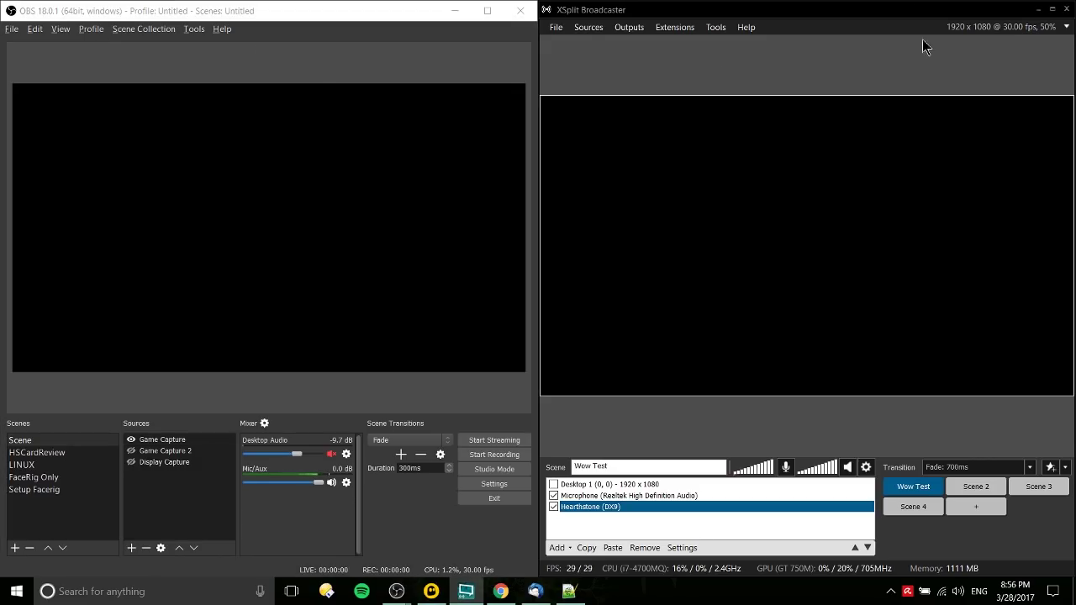
click(1060, 29)
mouse_move(1052, 48)
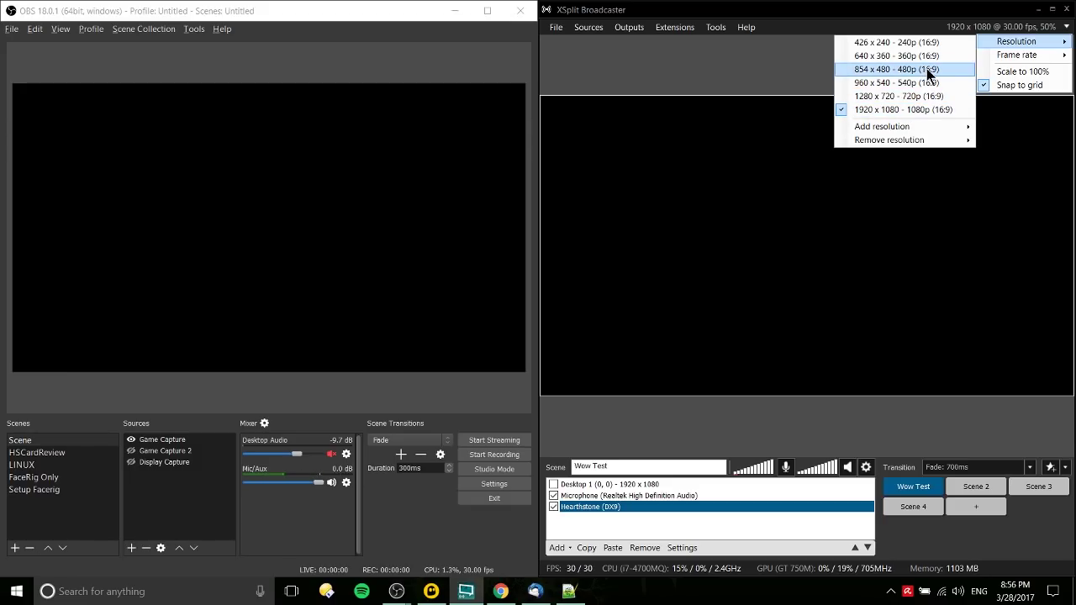
click(792, 64)
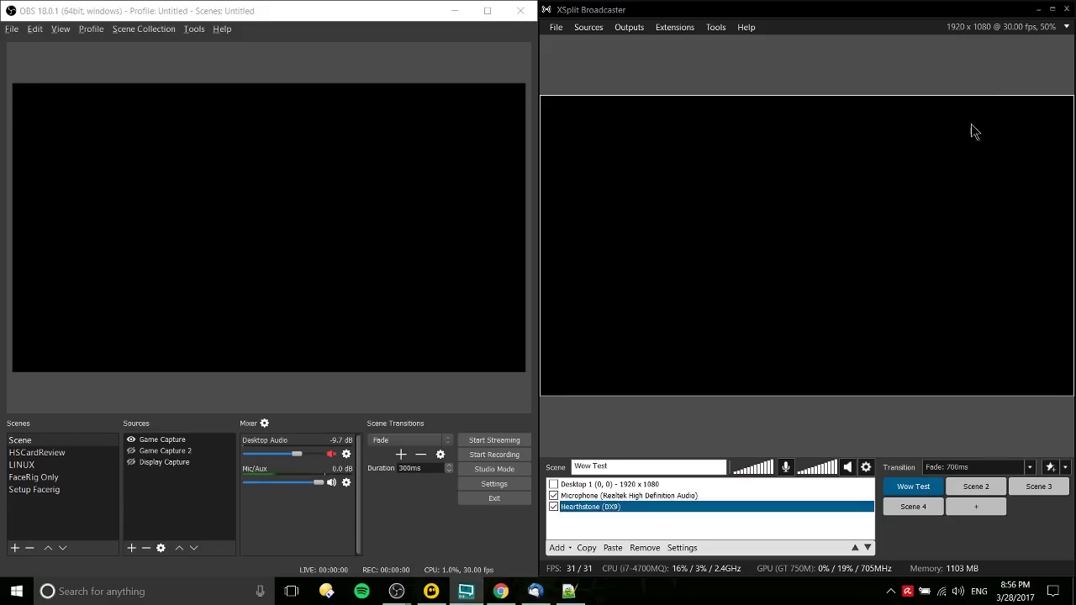
click(15, 30)
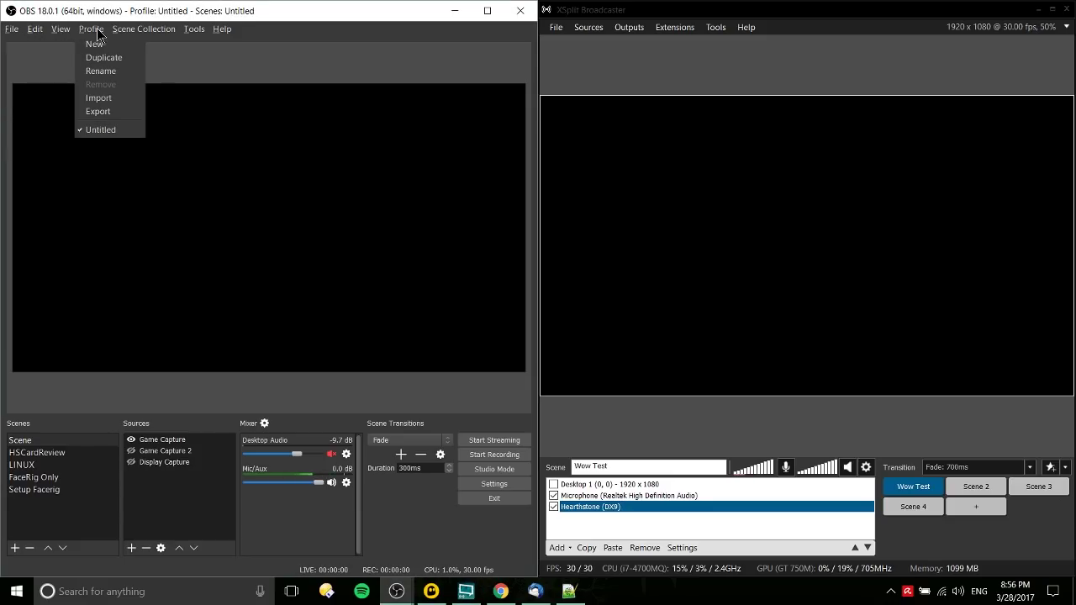
click(39, 75)
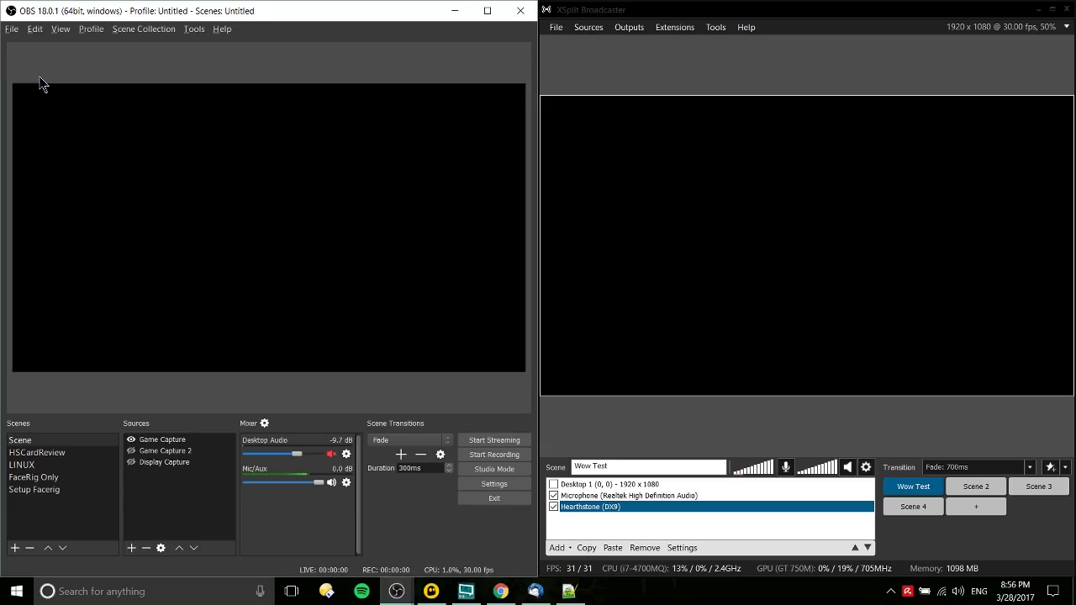
click(57, 167)
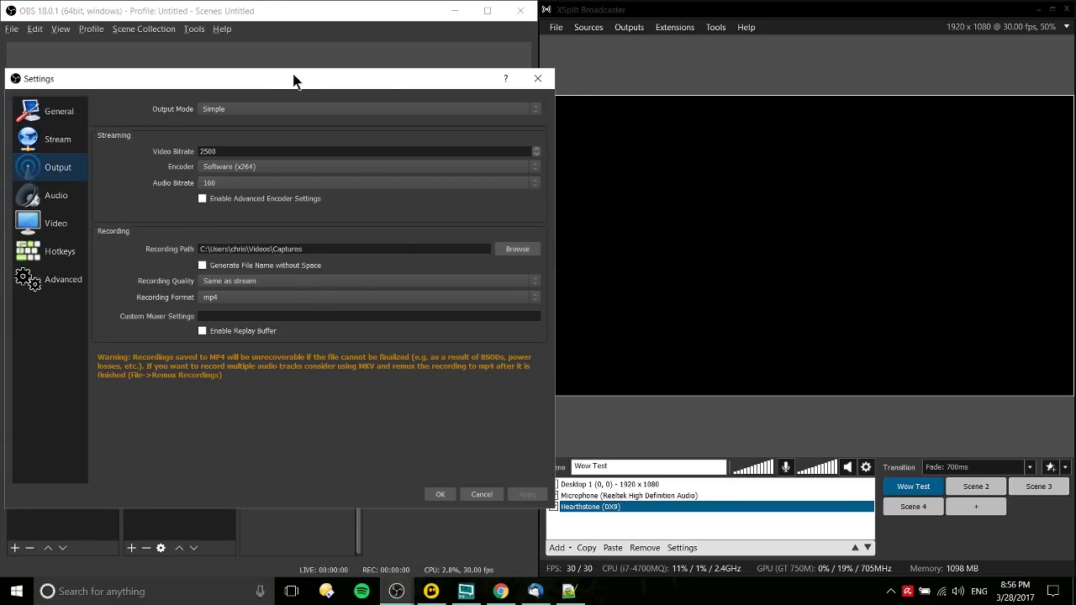
drag(278, 78, 361, 79)
click(202, 225)
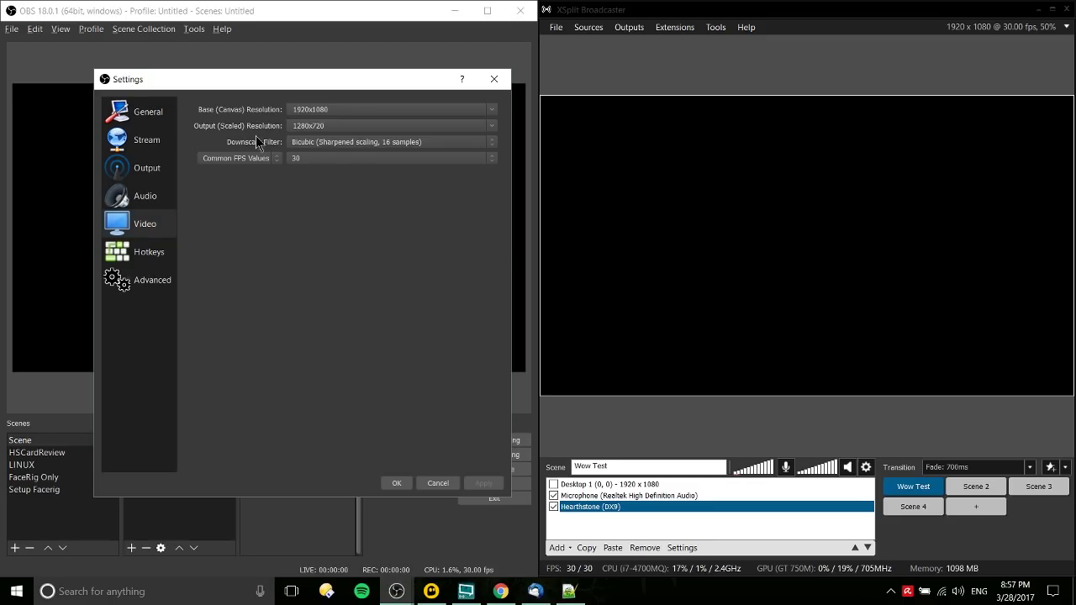
click(397, 484)
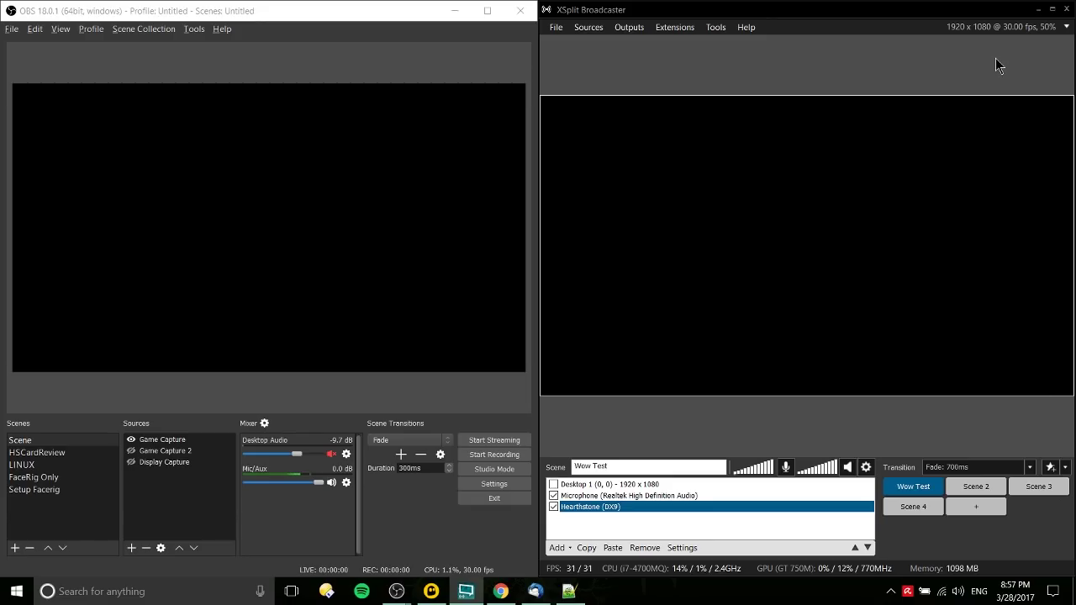
click(1066, 27)
click(888, 78)
- Minimise the comparison notes and open XSplit's Outputs > Projector > Screen 1 scene list
click(569, 591)
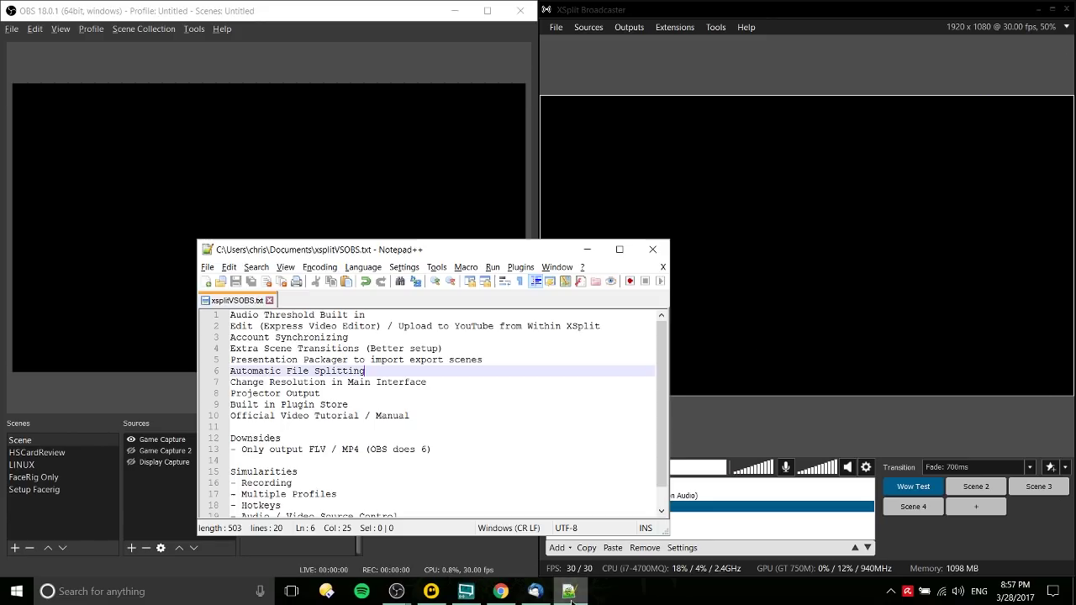
click(569, 590)
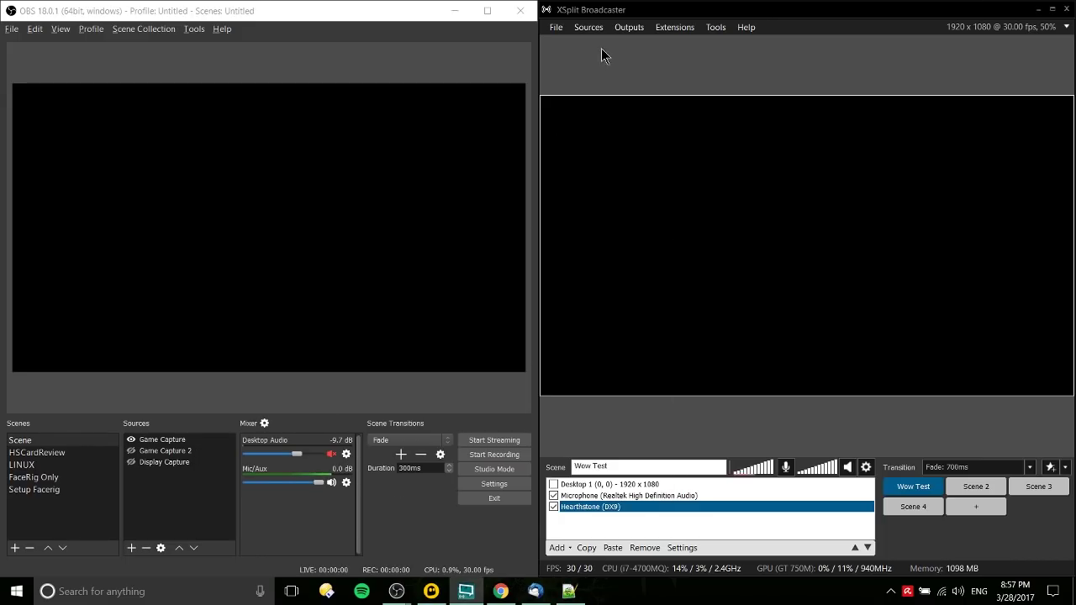
click(632, 28)
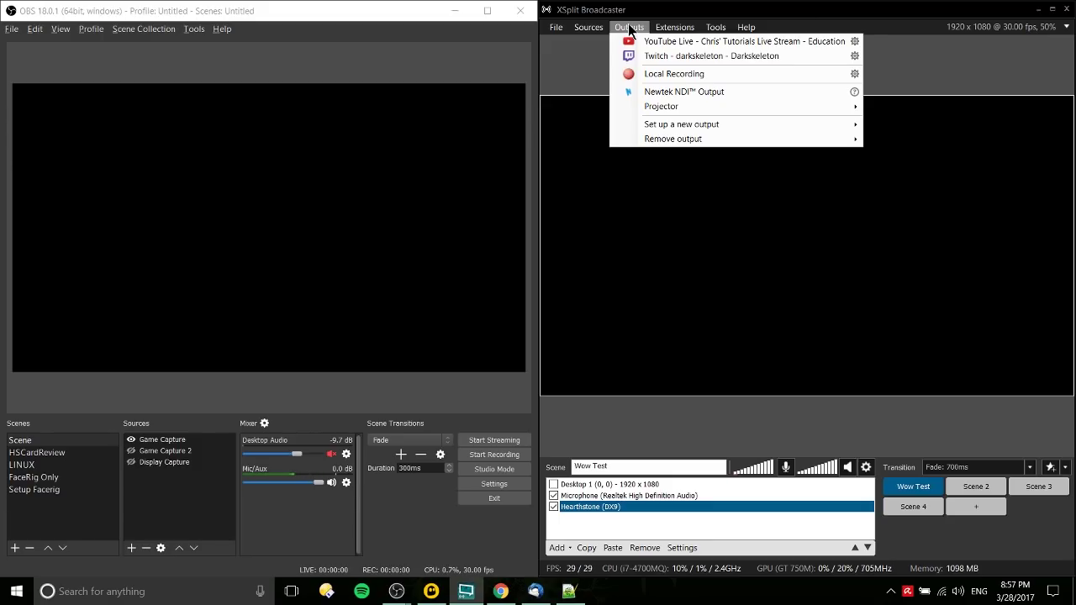
mouse_move(653, 112)
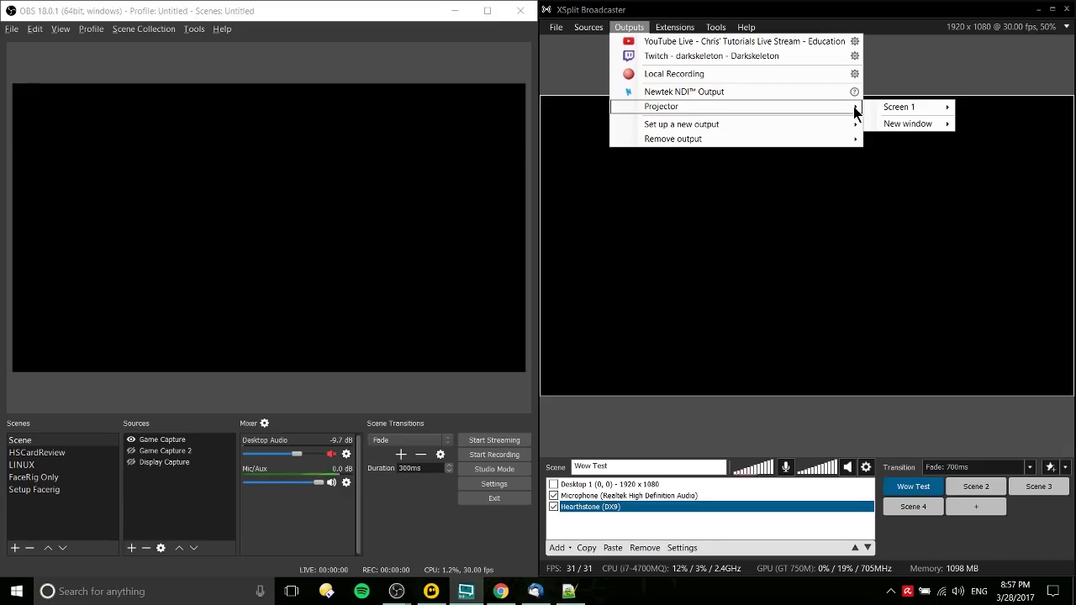
mouse_move(910, 106)
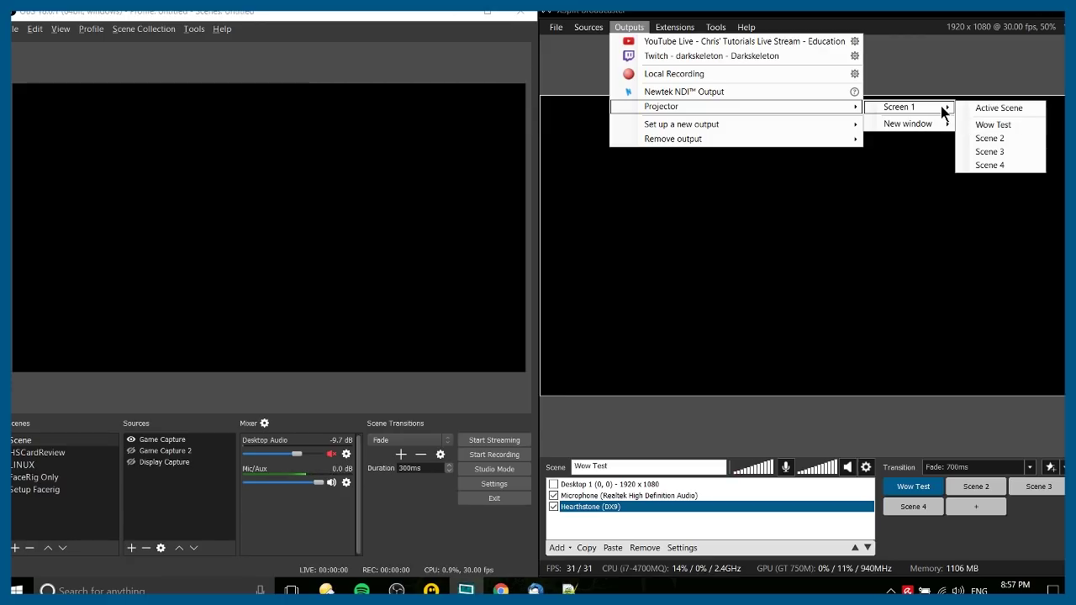
- Close XSplit's Outputs menu and open its Tools menu
click(937, 65)
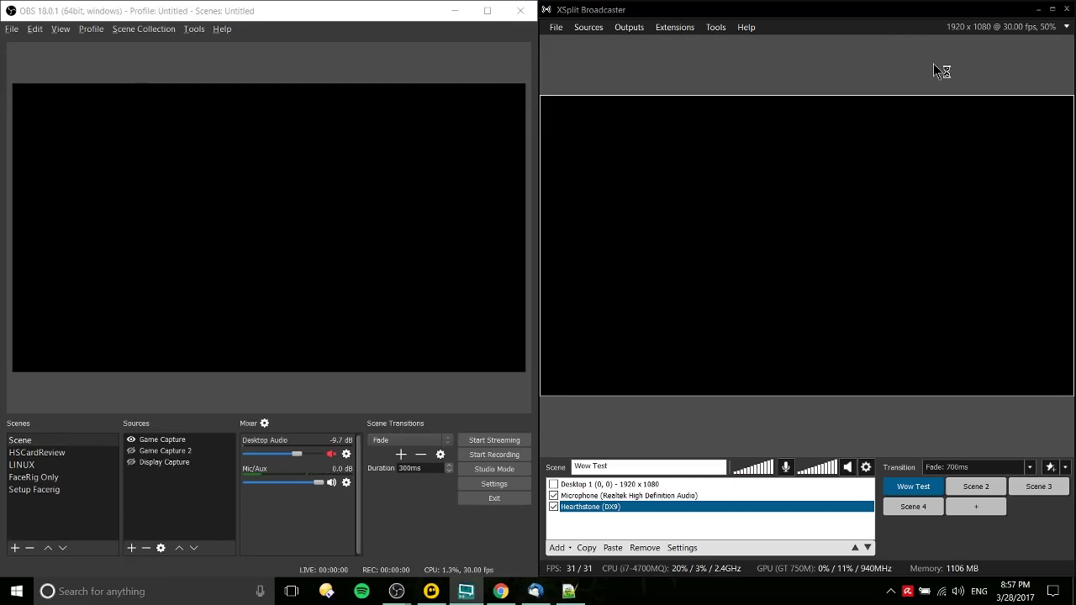
click(715, 27)
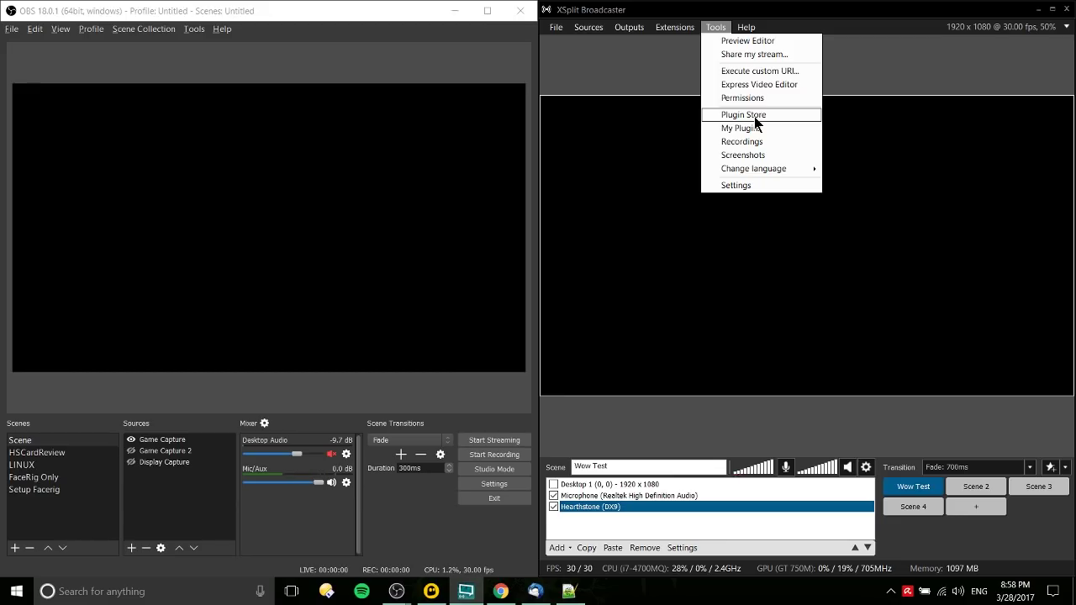
click(776, 118)
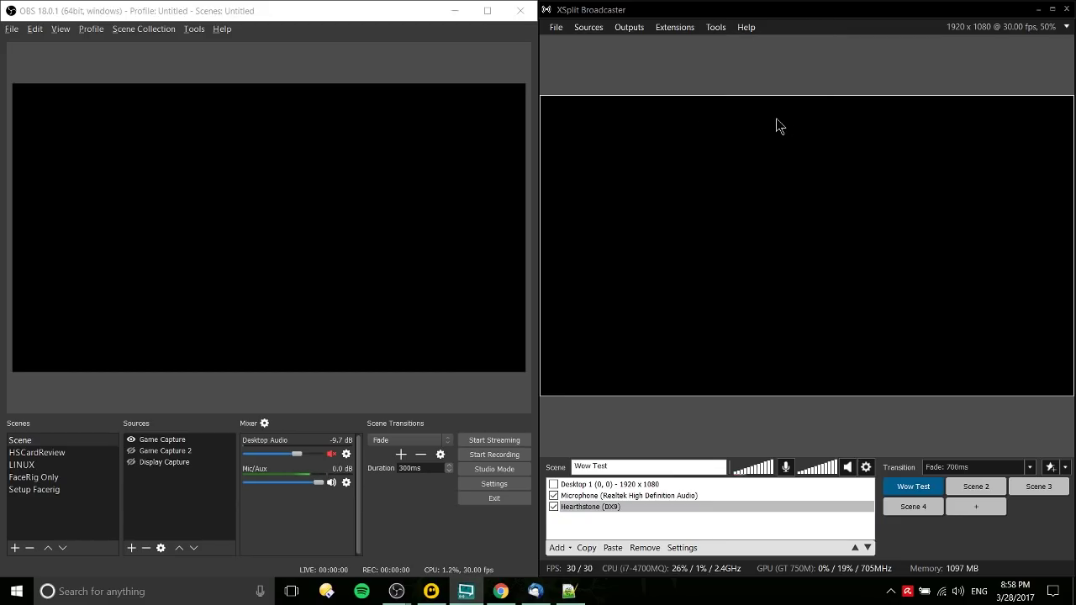
drag(642, 32, 542, 27)
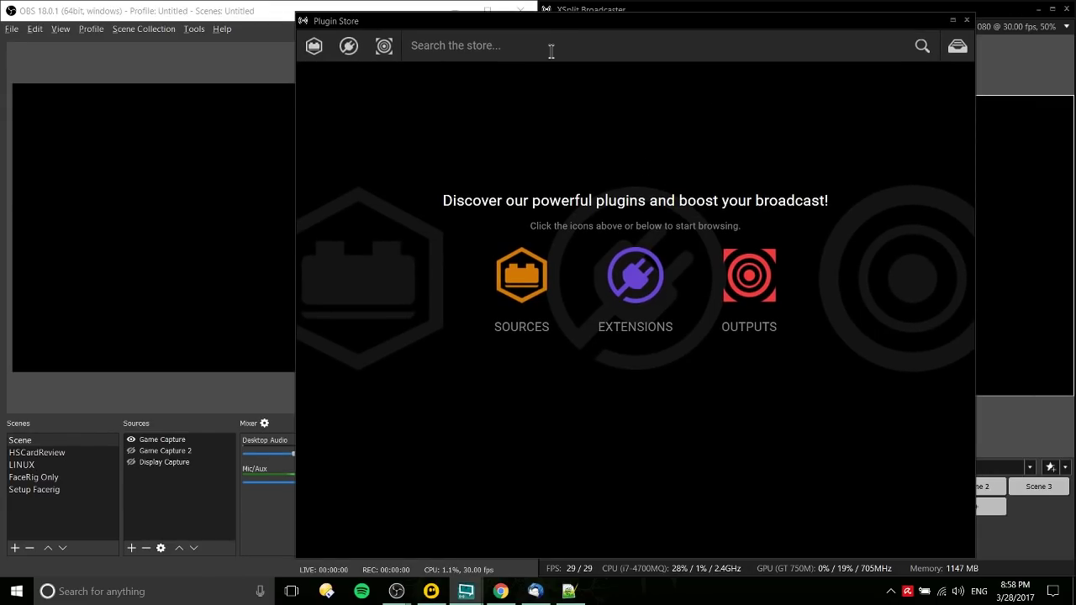
click(545, 305)
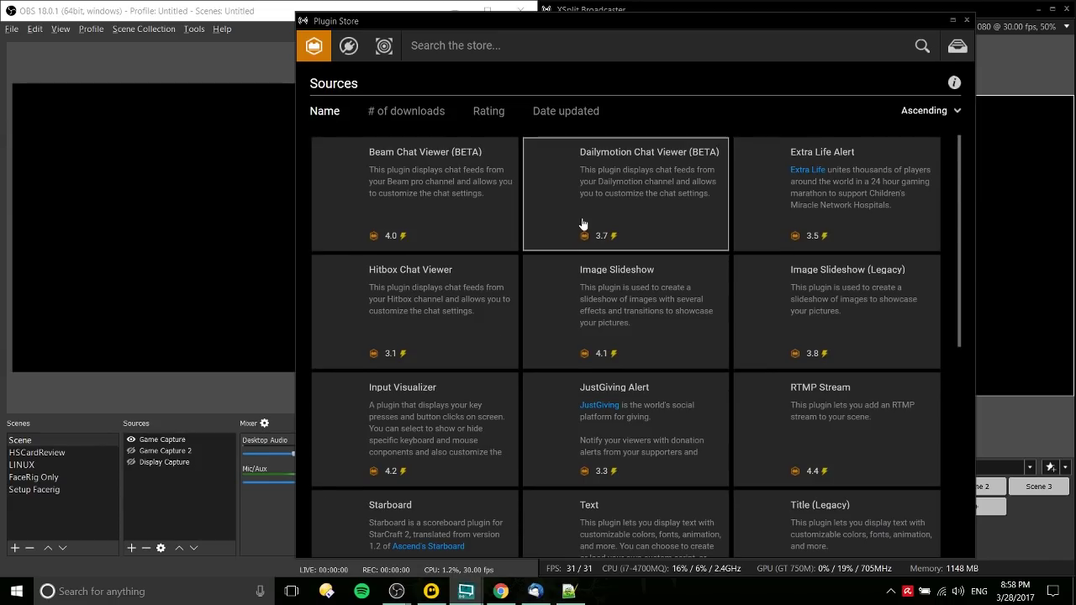
scroll(583, 224, down, 2)
click(682, 276)
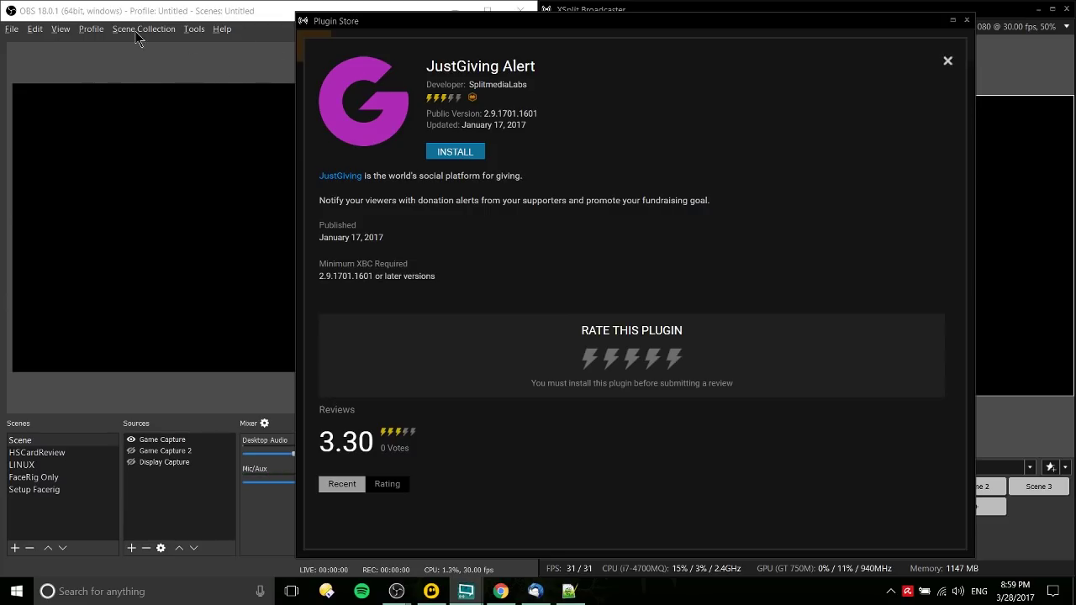
mouse_move(427, 24)
mouse_down()
mouse_move(446, 65)
mouse_move(432, 36)
mouse_up()
click(969, 34)
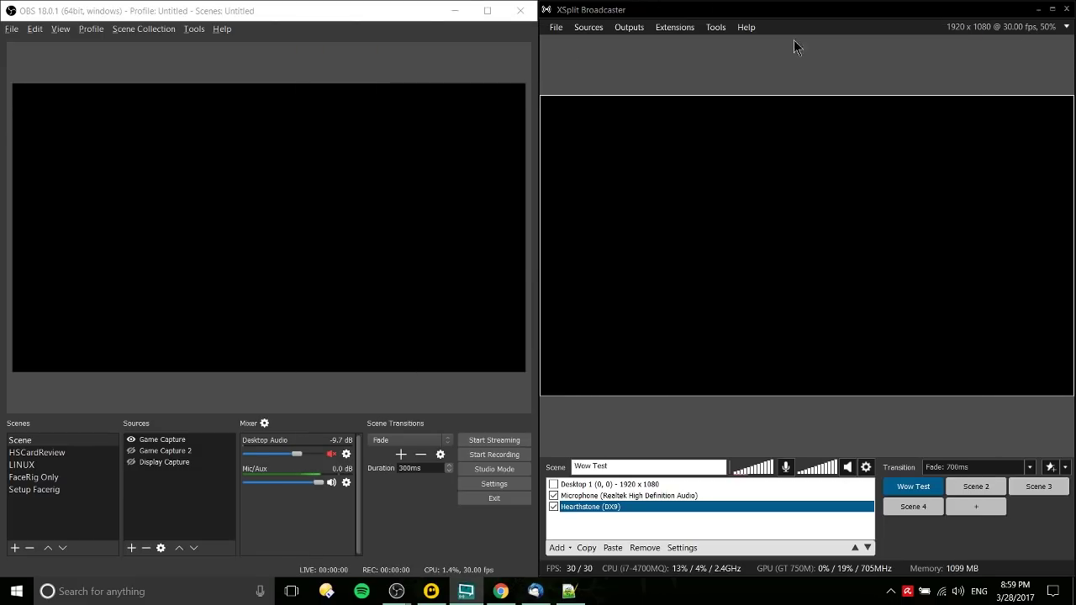
- Bring up the comparison notes and reposition the Notepad++ window to the left
click(569, 590)
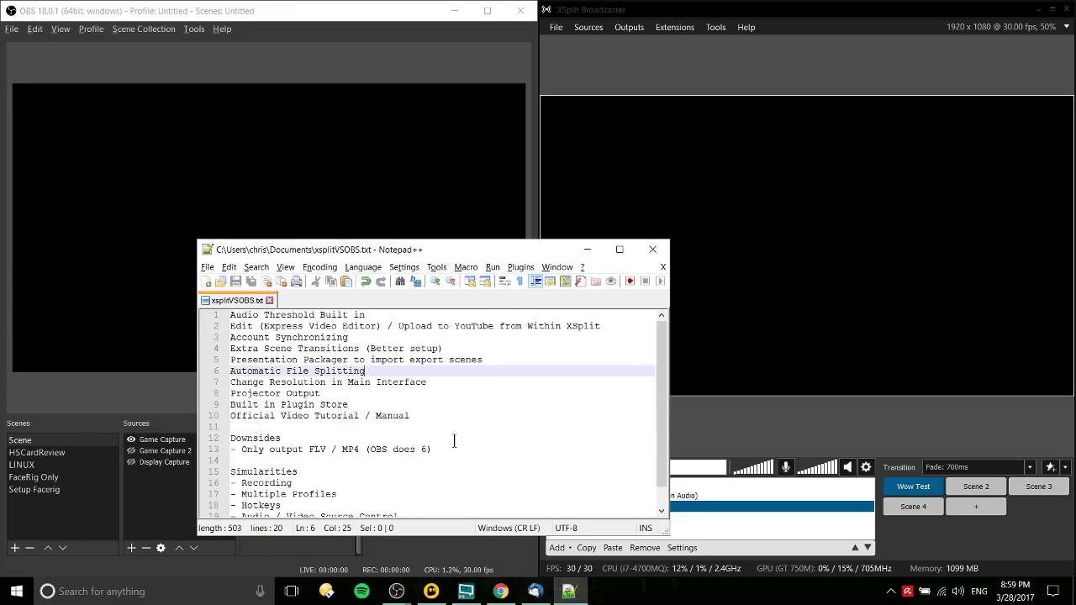
drag(443, 449, 483, 444)
click(483, 438)
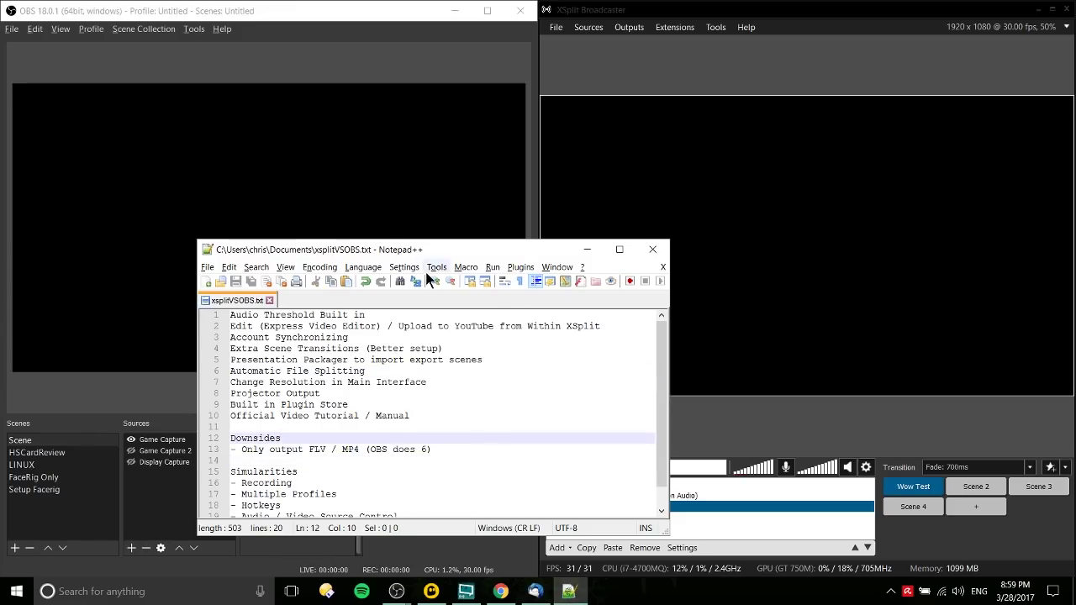
drag(464, 249, 341, 251)
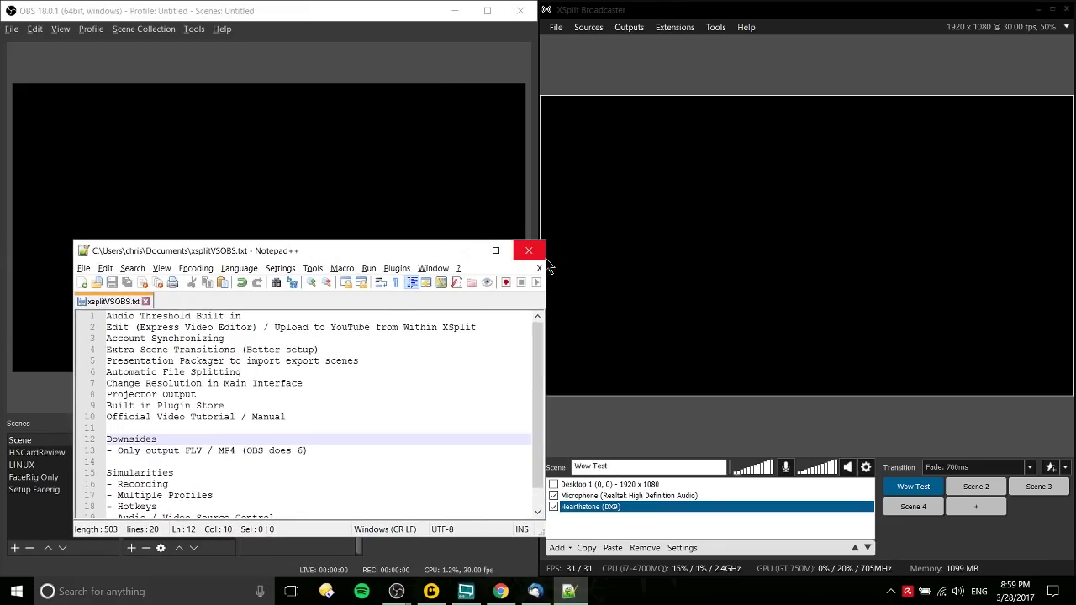
mouse_move(547, 264)
mouse_down()
mouse_move(497, 264)
mouse_move(528, 265)
mouse_up()
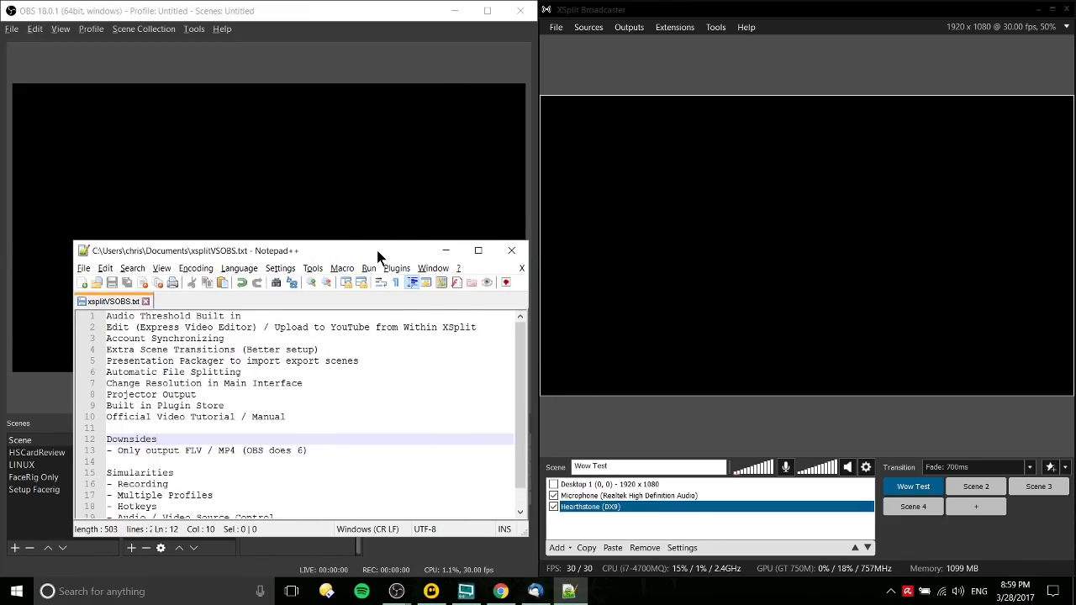
drag(397, 245, 394, 244)
- Select the 'Official Video Tutorial / Manual' line and open XSplit's Help menu
click(731, 140)
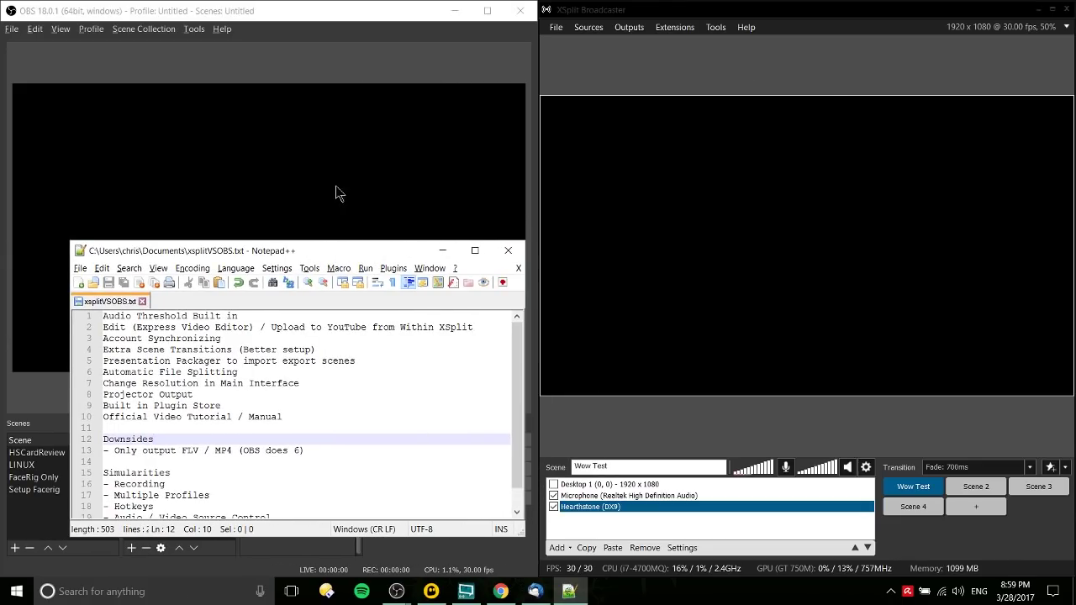
drag(290, 416, 101, 416)
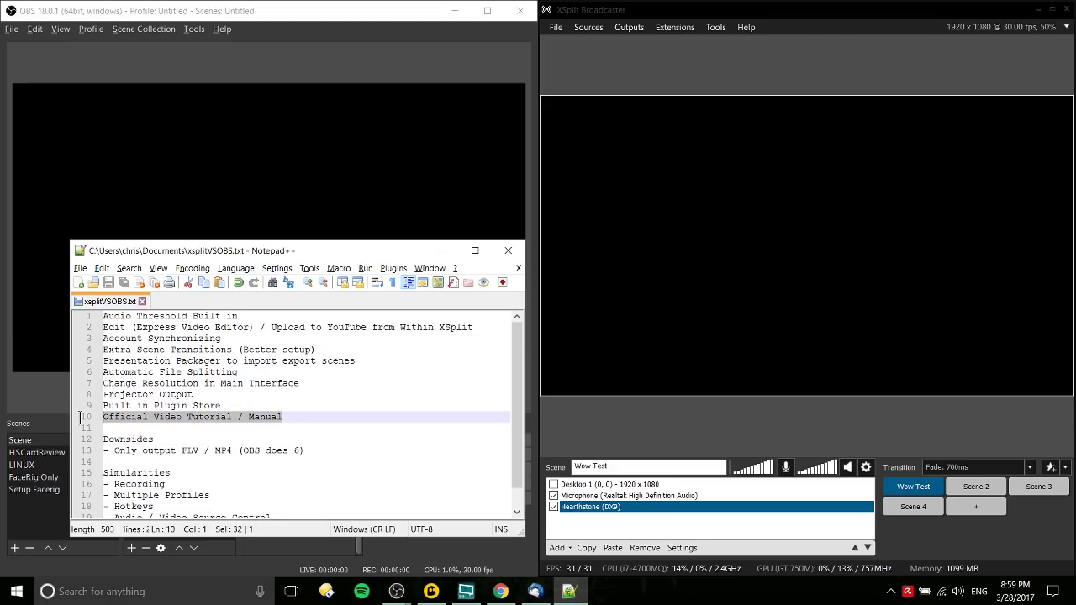
click(736, 26)
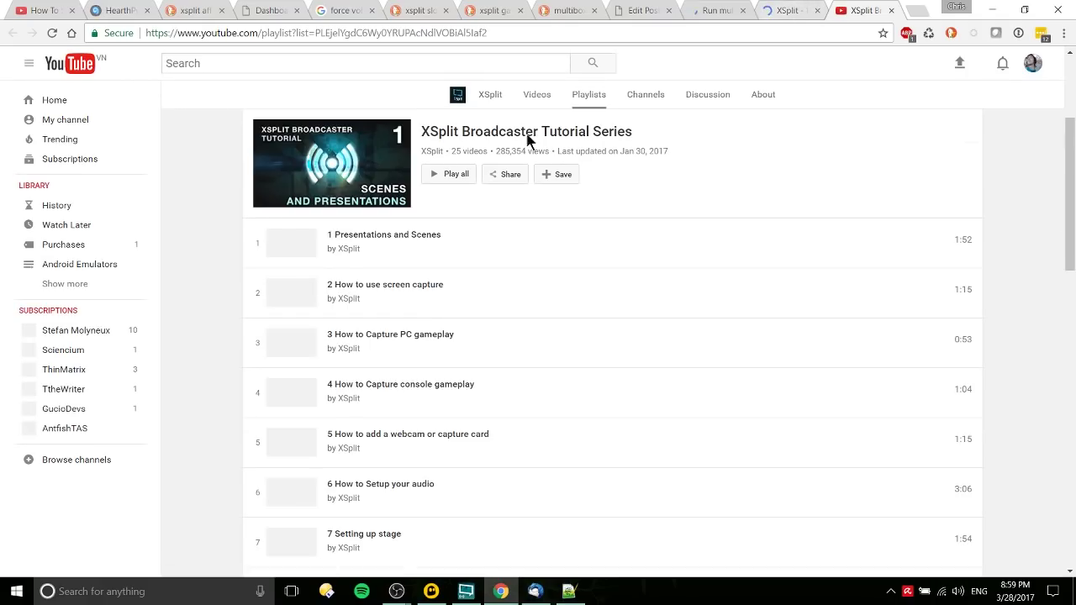
- Scroll through the 25 videos of the XSplit Broadcaster Tutorial Series playlist
scroll(697, 209, down, 10)
scroll(697, 209, down, 3)
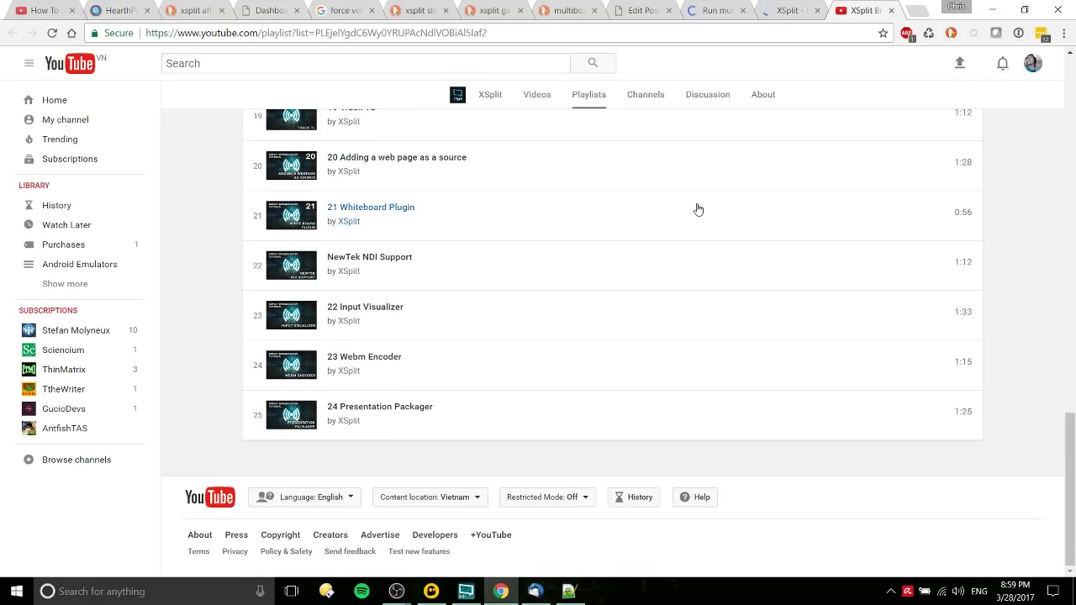
scroll(697, 209, up, 15)
scroll(696, 209, down, 15)
- Minimise the browser, check OBS's Help menu, then hide the Notepad++ comparison notes
click(999, 9)
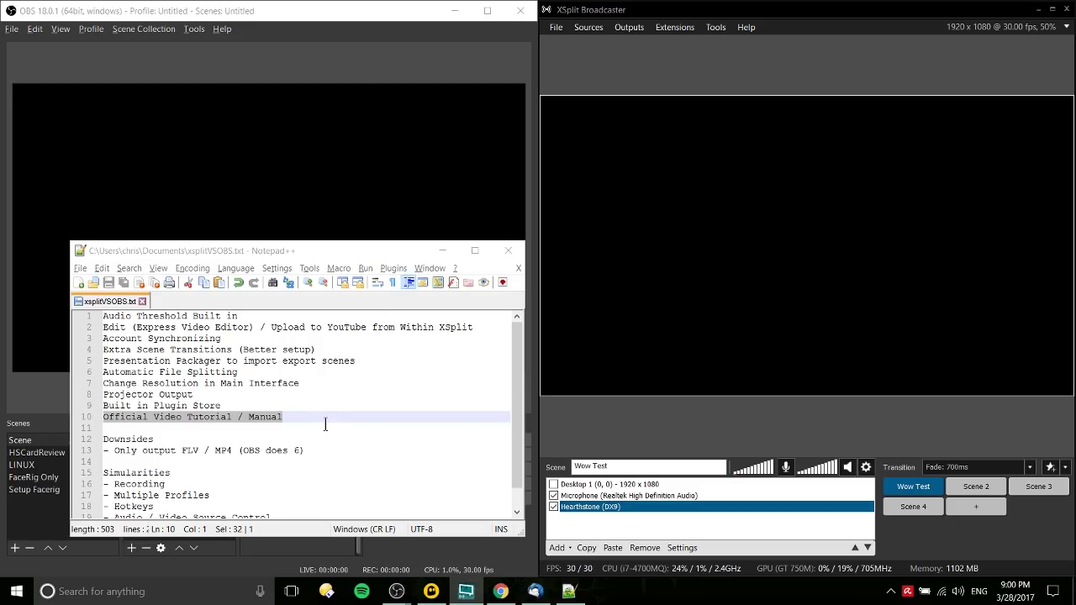
click(222, 29)
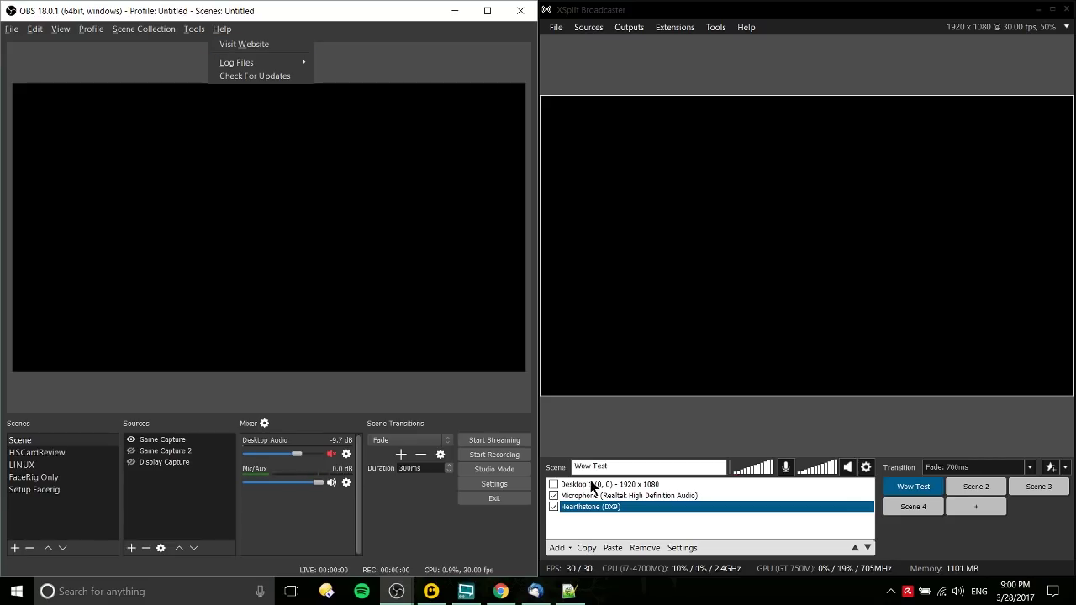
click(428, 74)
click(569, 590)
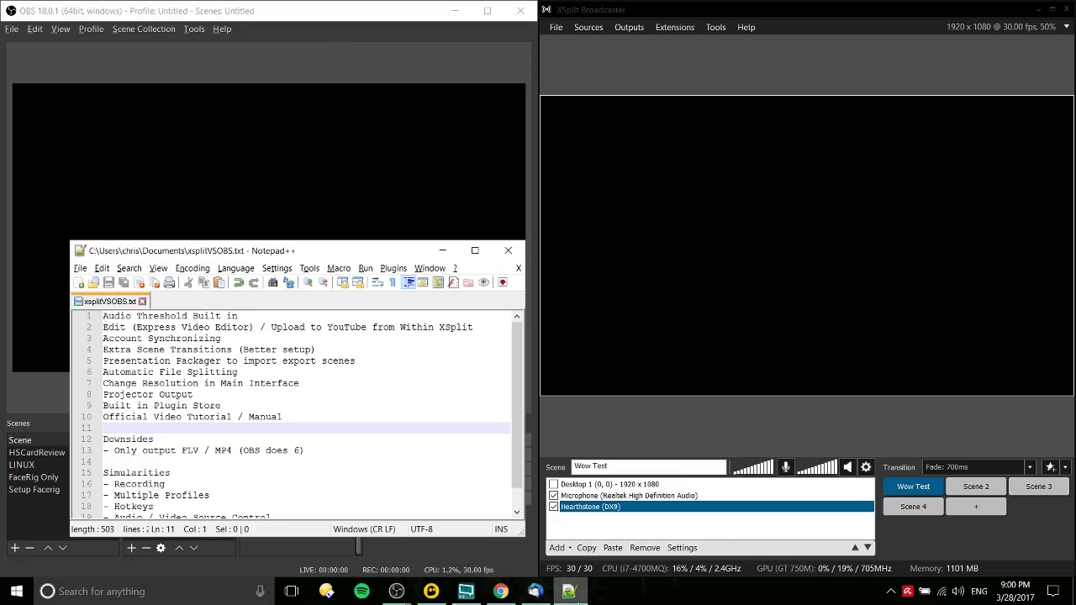
drag(232, 244, 600, 191)
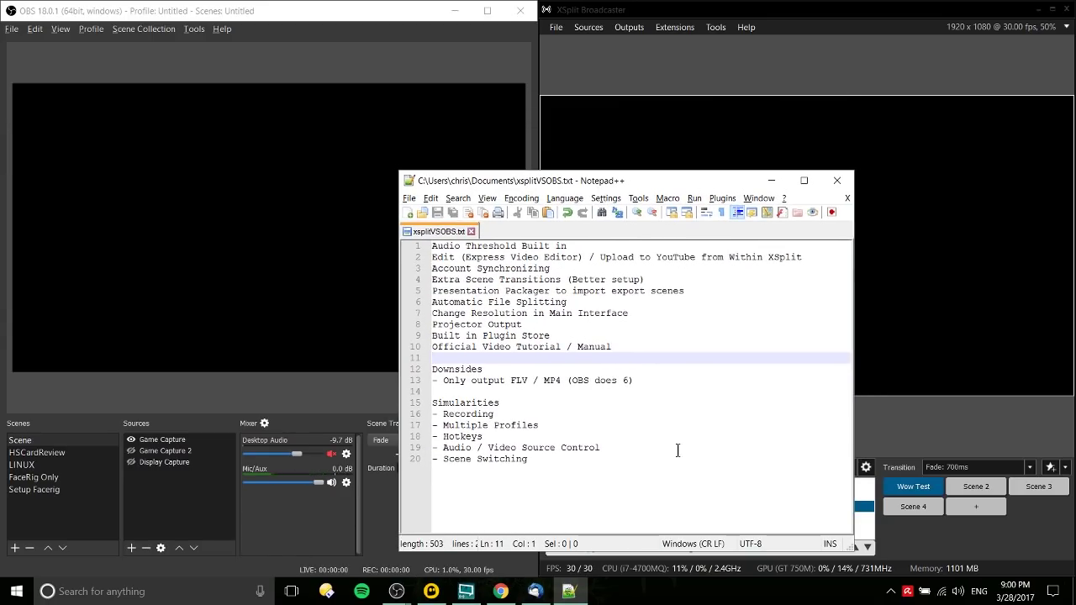
click(772, 181)
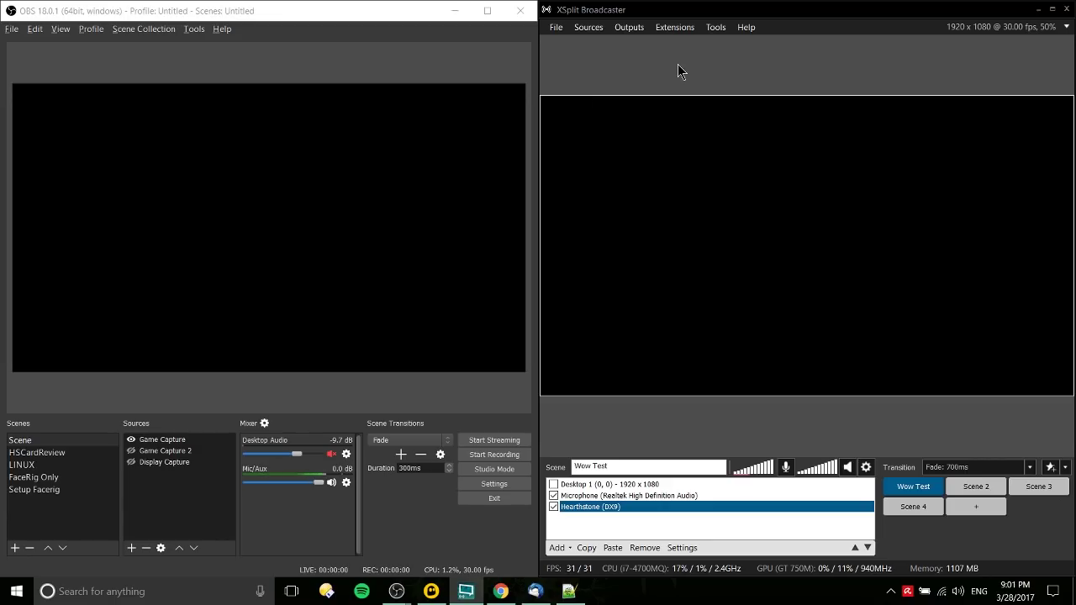
click(632, 27)
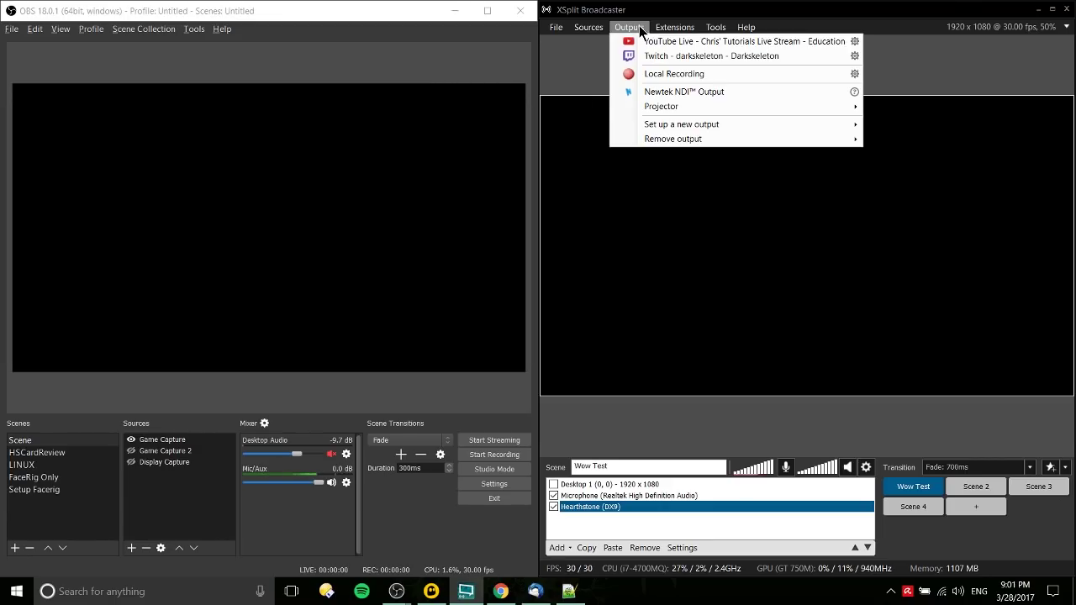
click(853, 73)
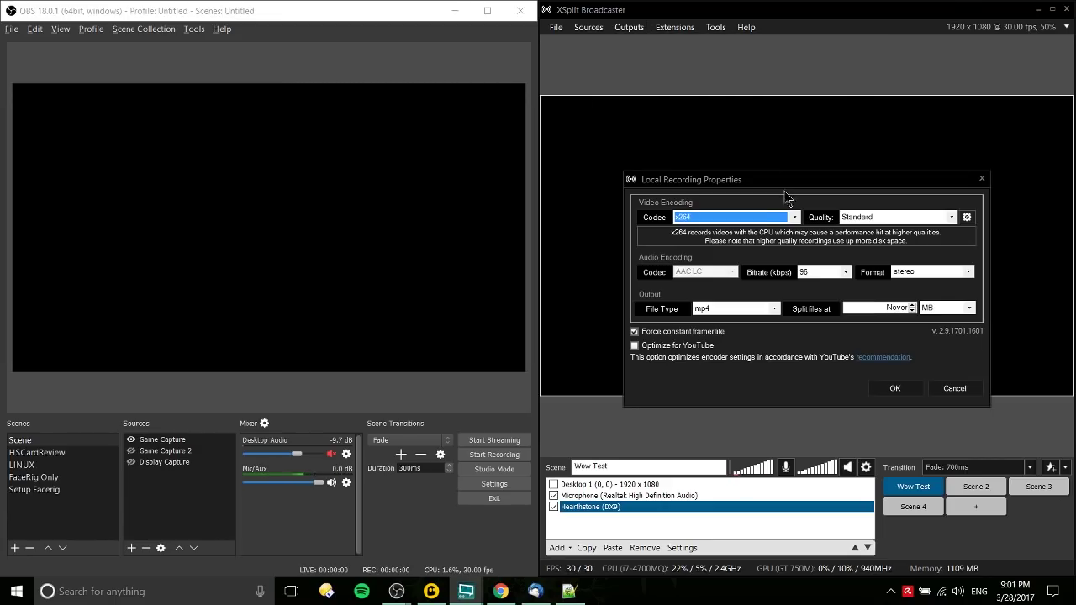
click(759, 309)
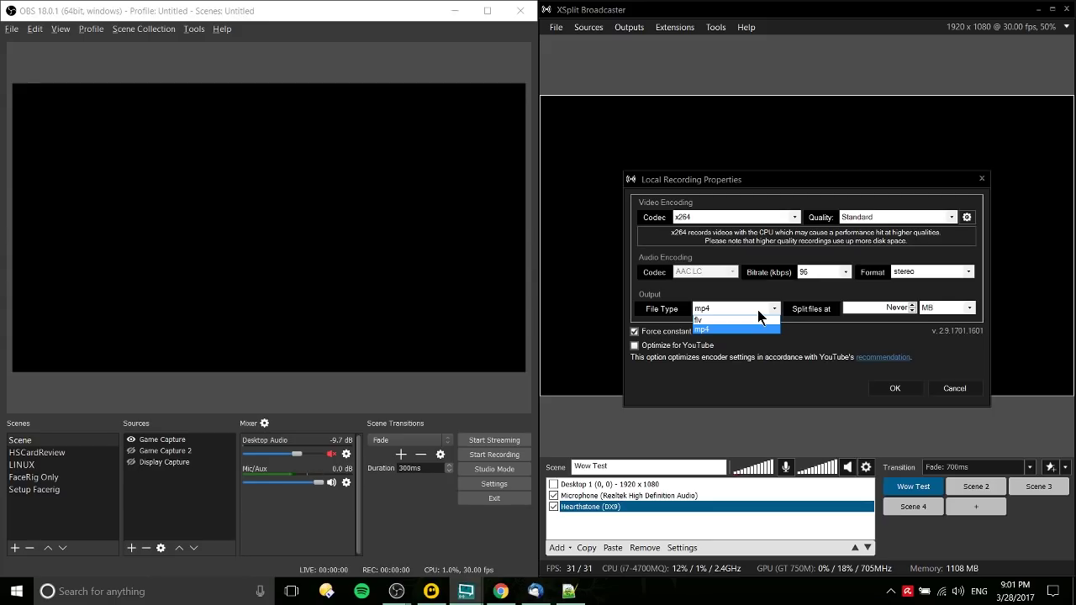
click(758, 311)
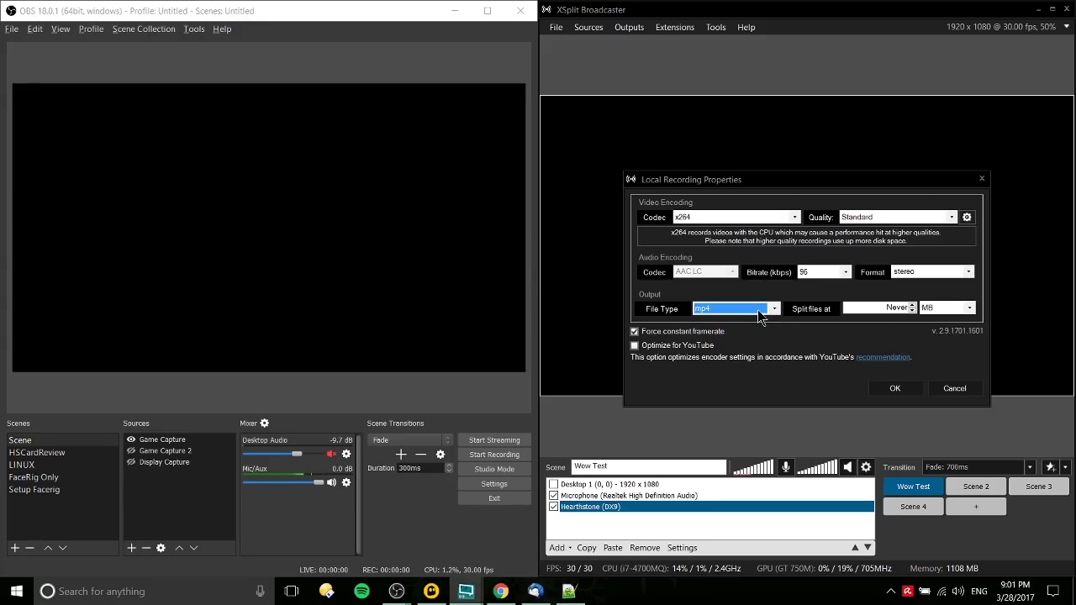
click(949, 394)
click(12, 28)
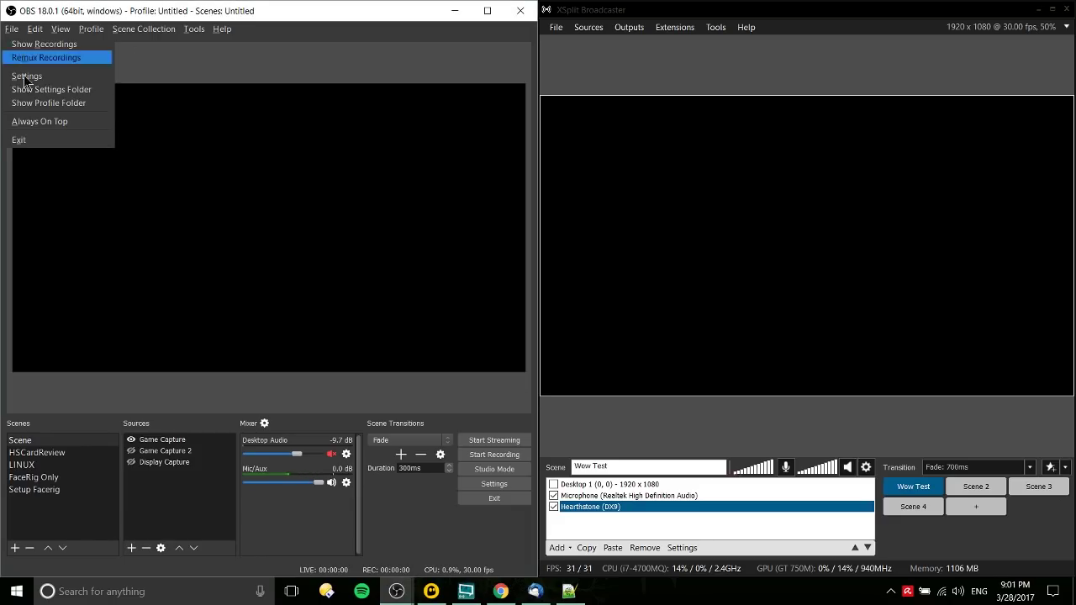
click(47, 76)
click(72, 200)
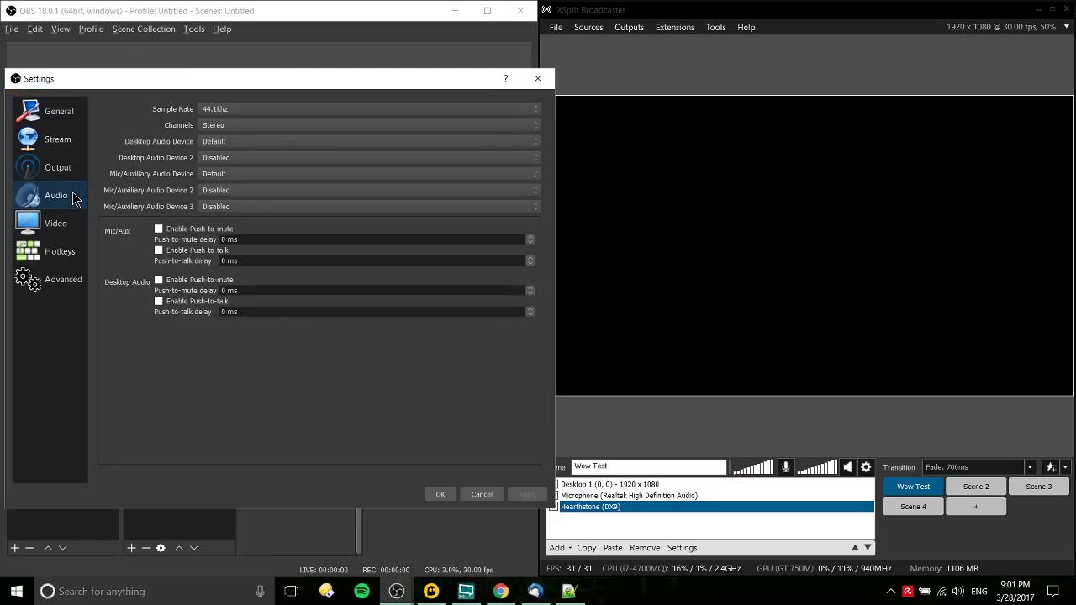
click(72, 220)
click(58, 168)
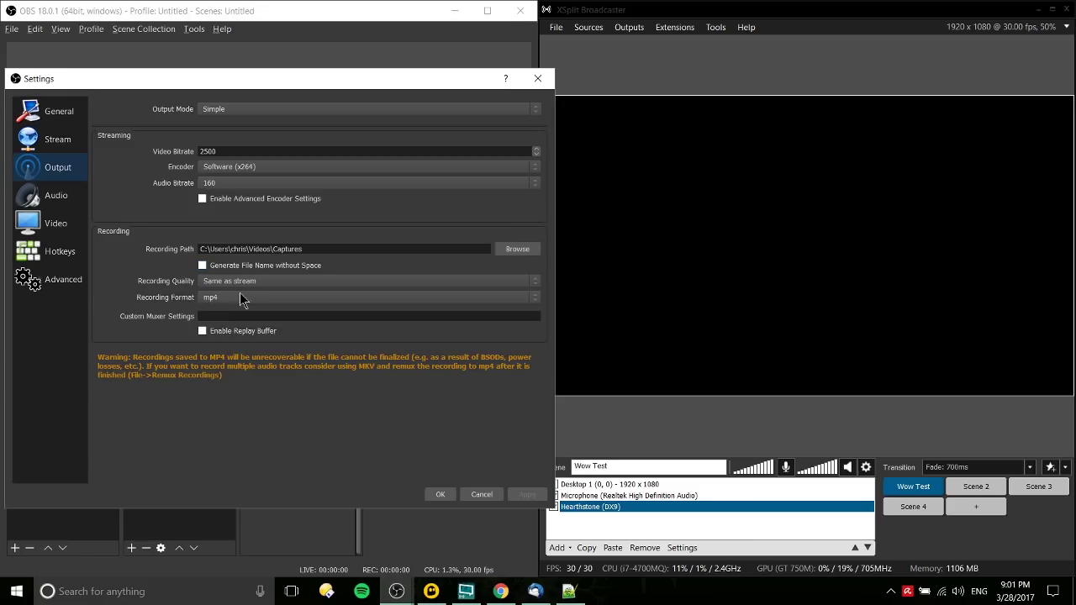
click(241, 297)
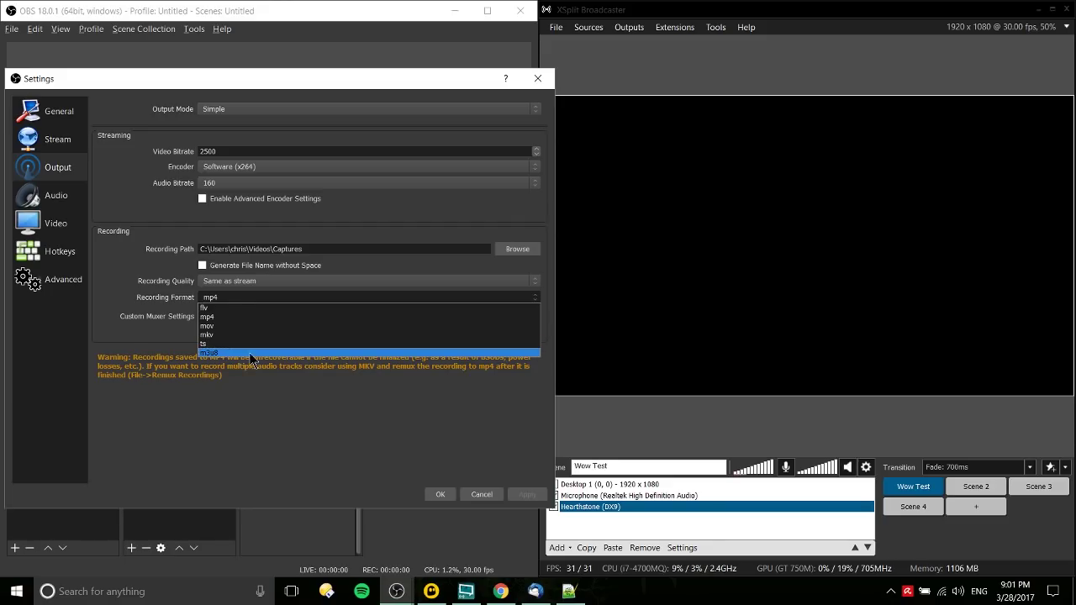
click(465, 432)
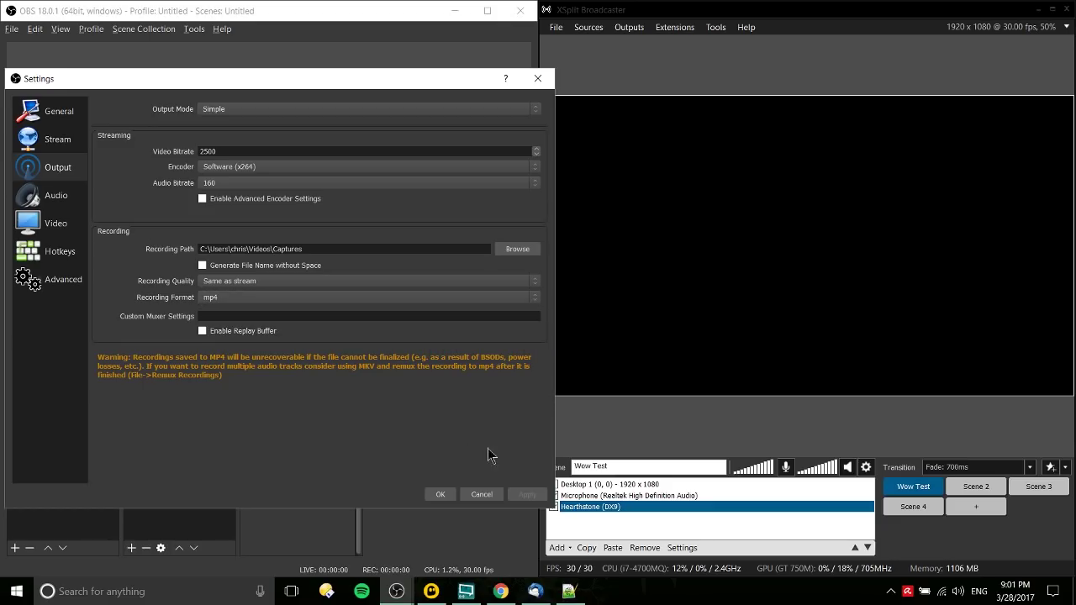
click(474, 496)
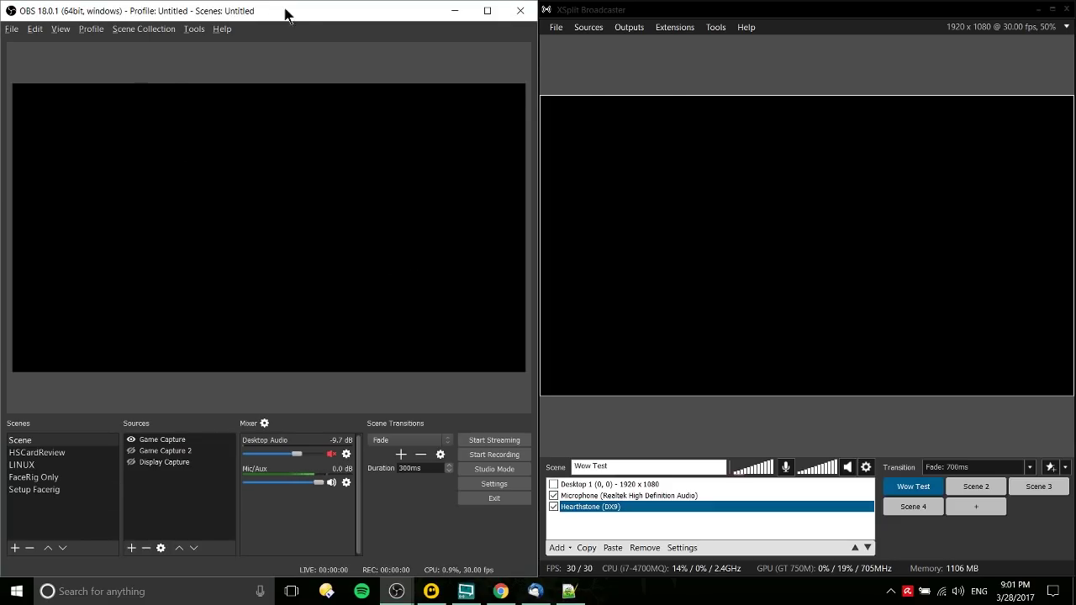
- Activate XSplit, browse its Extensions list, then move to the Tools menu with Plugin Store
click(563, 63)
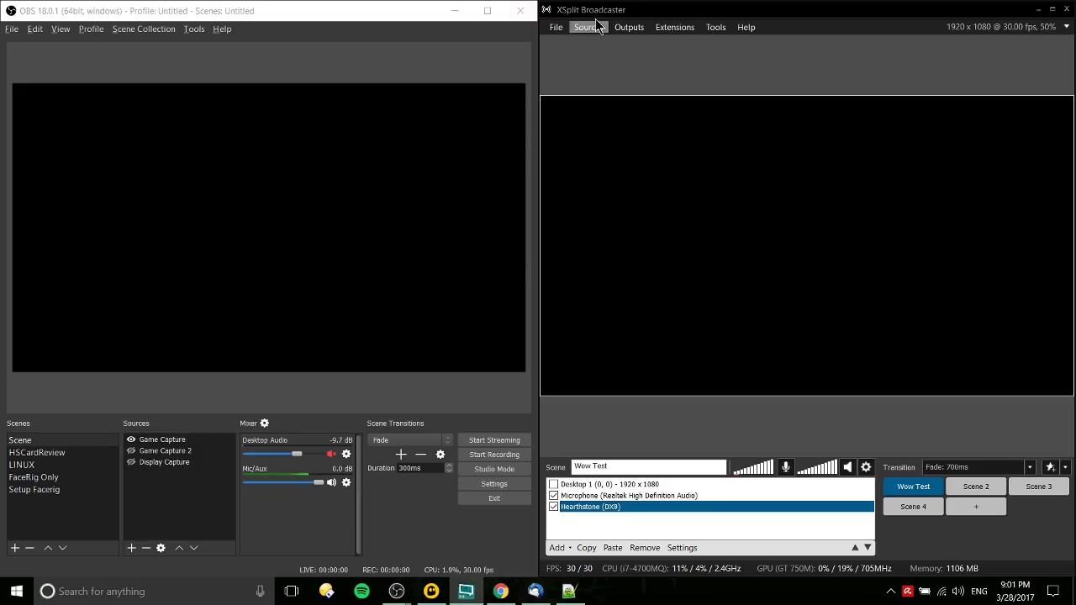
drag(671, 16, 672, 17)
click(714, 27)
click(693, 26)
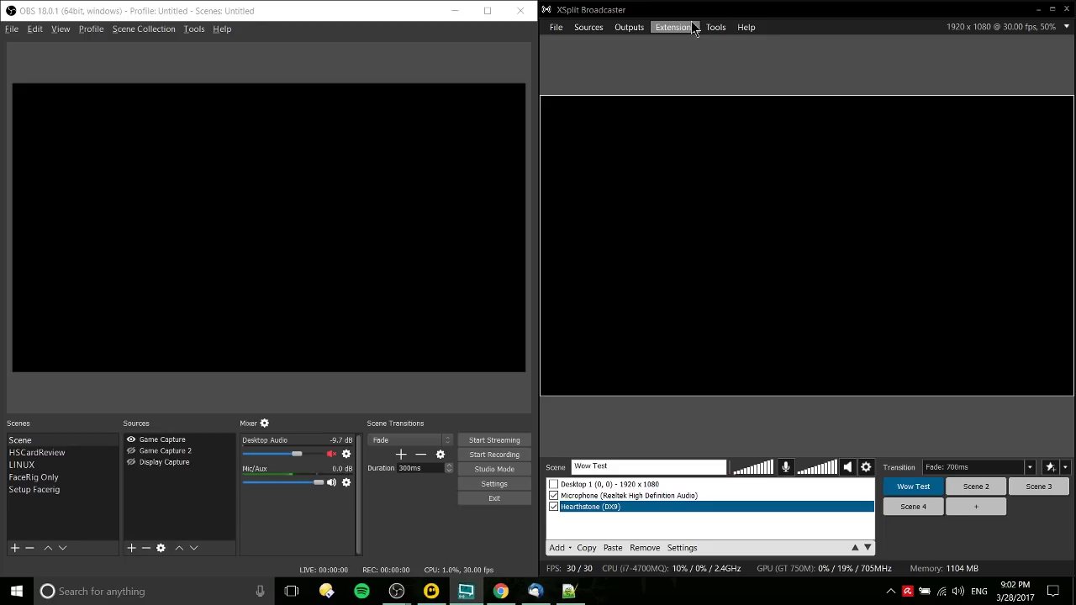
click(694, 29)
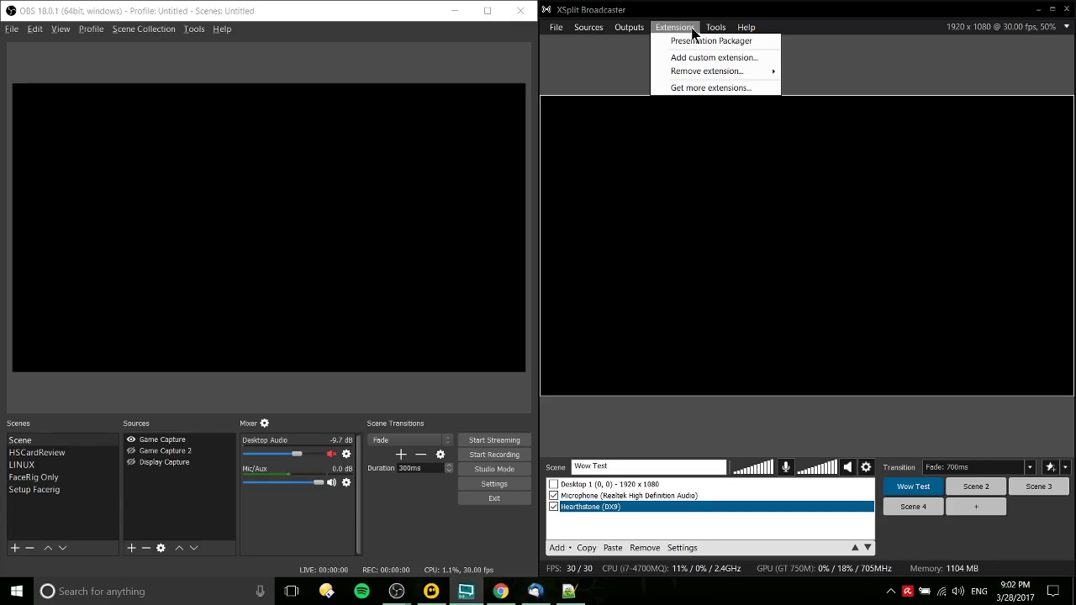
mouse_move(715, 27)
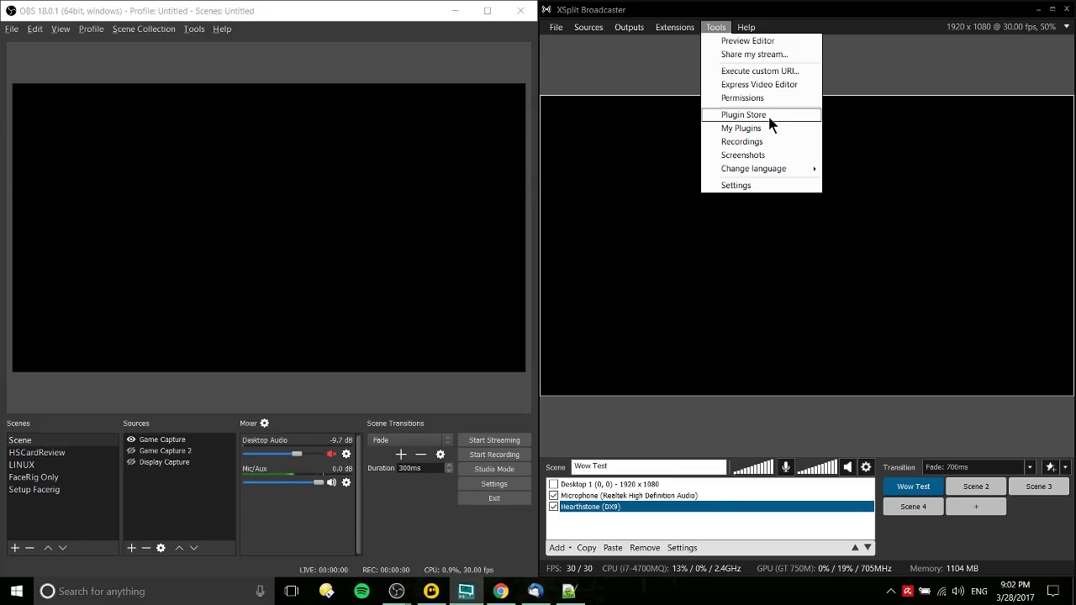
click(612, 76)
click(459, 76)
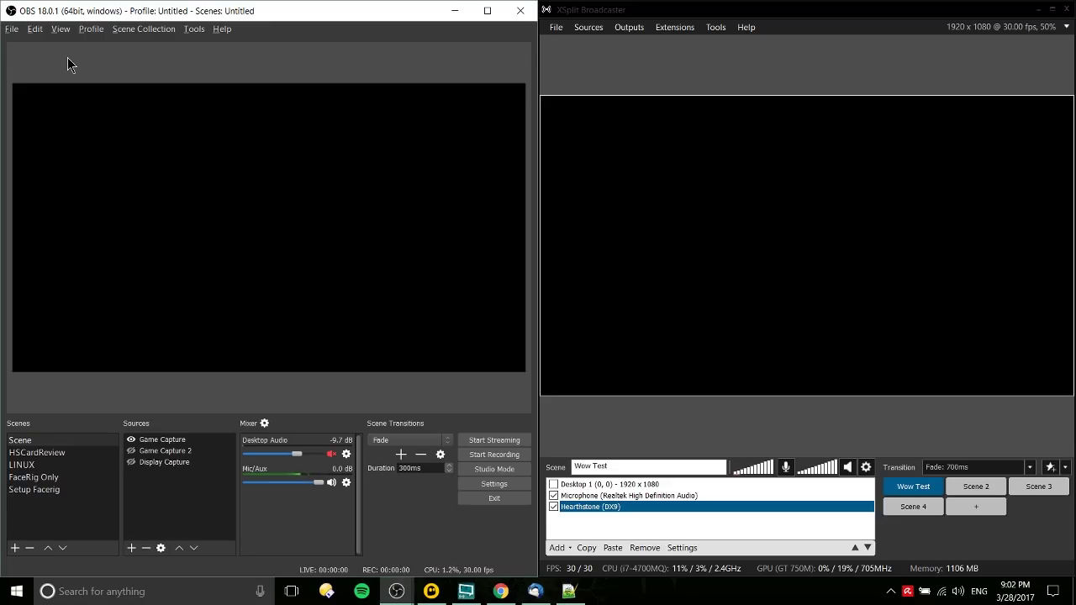
click(587, 61)
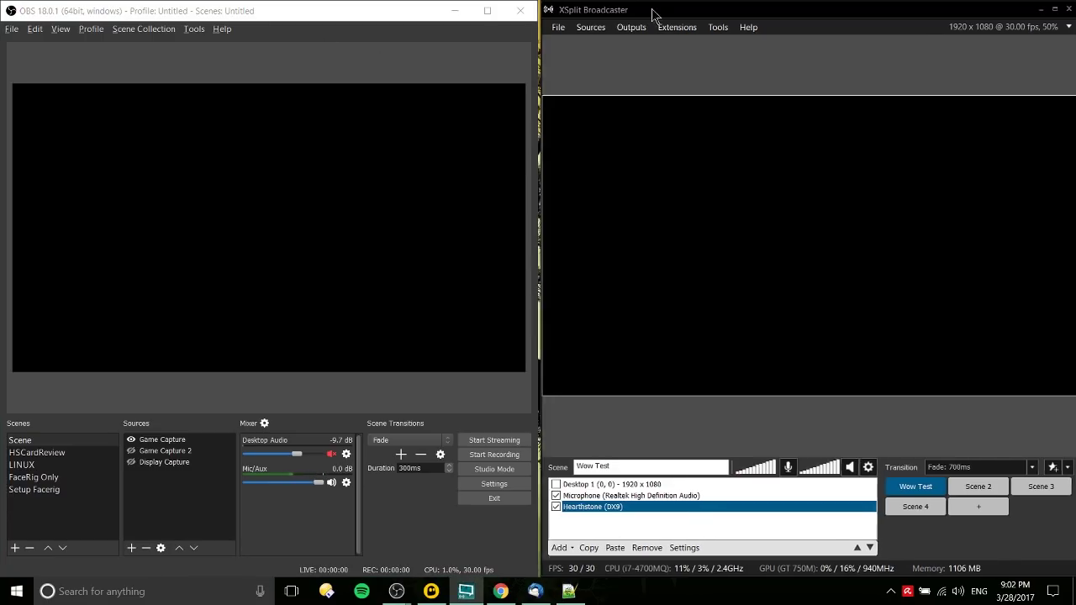
drag(650, 14, 649, 14)
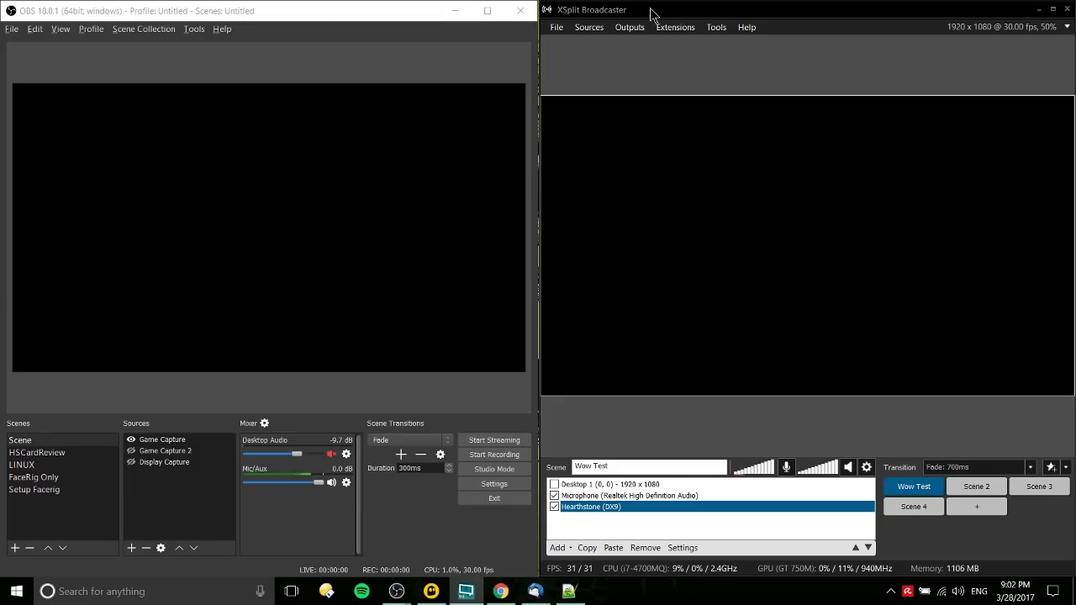